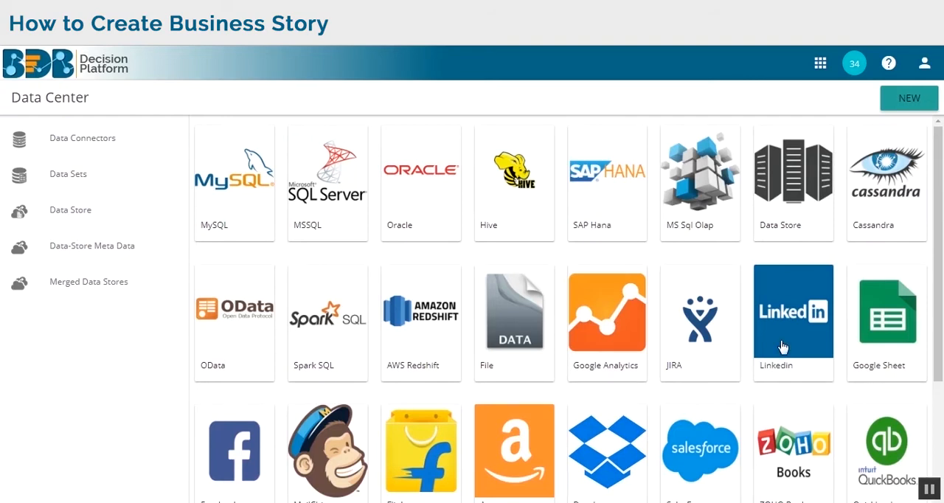
# - Start a new MySQL data connector and name it hiring_connector
pyautogui.scroll(-2, 780, 345)
pyautogui.scroll(2, 782, 346)
pyautogui.click(245, 217)
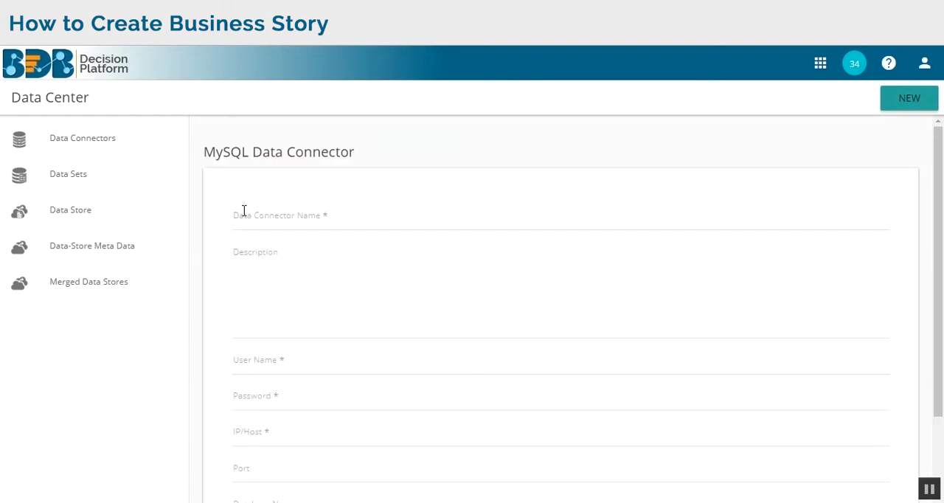
pyautogui.click(301, 221)
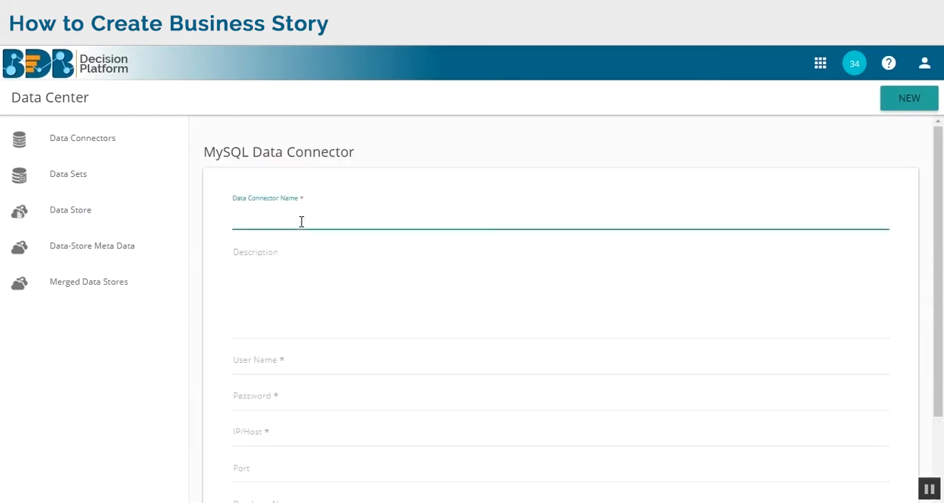
pyautogui.write('hi')
pyautogui.write('ring_connector')
# - Fill in the connector's database user name and password
pyautogui.scroll(-3, 333, 369)
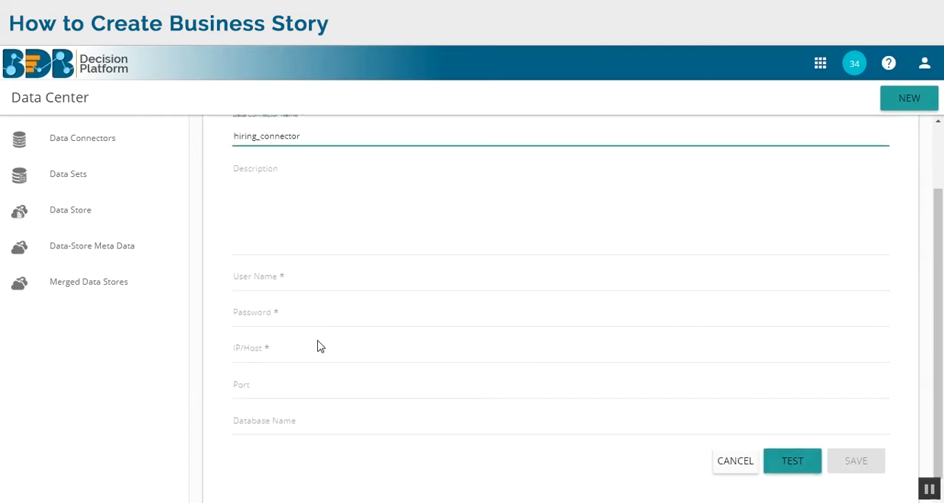
pyautogui.click(329, 267)
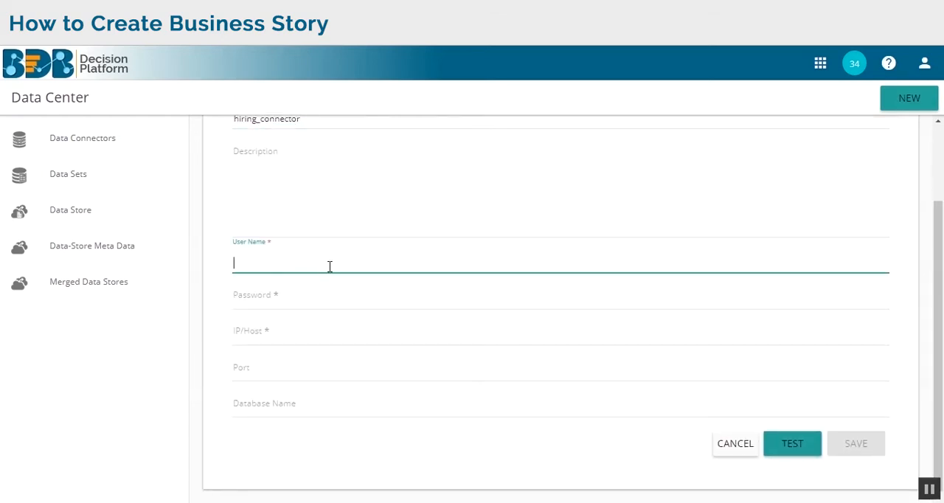
pyautogui.write('k')
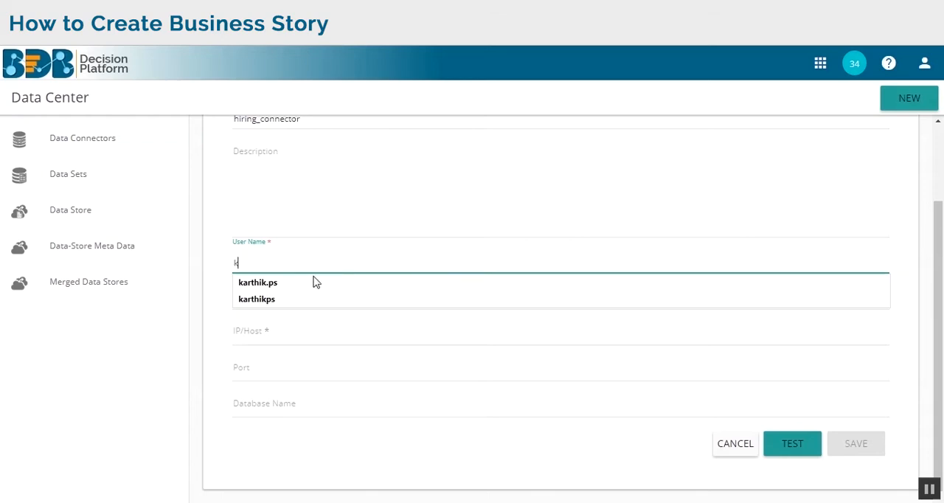
pyautogui.click(313, 282)
pyautogui.click(307, 294)
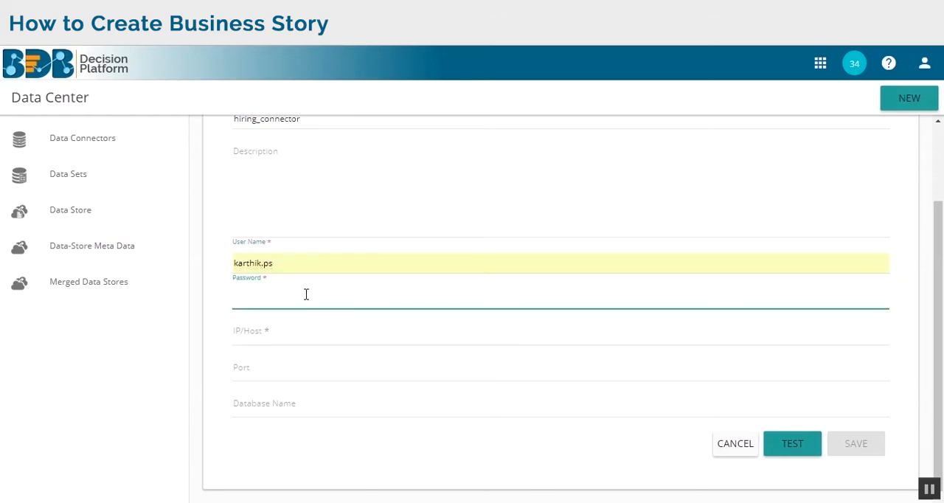
pyautogui.write('*')
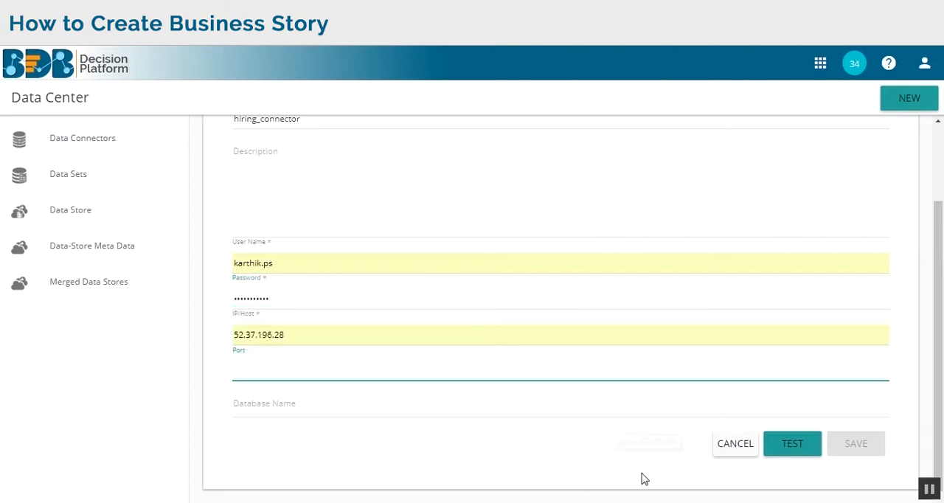
# - Set the connector to host 52.37.196.28, port 3306 and database BDB_Hiring_Data, and save it after testing the connection
pyautogui.click(643, 478)
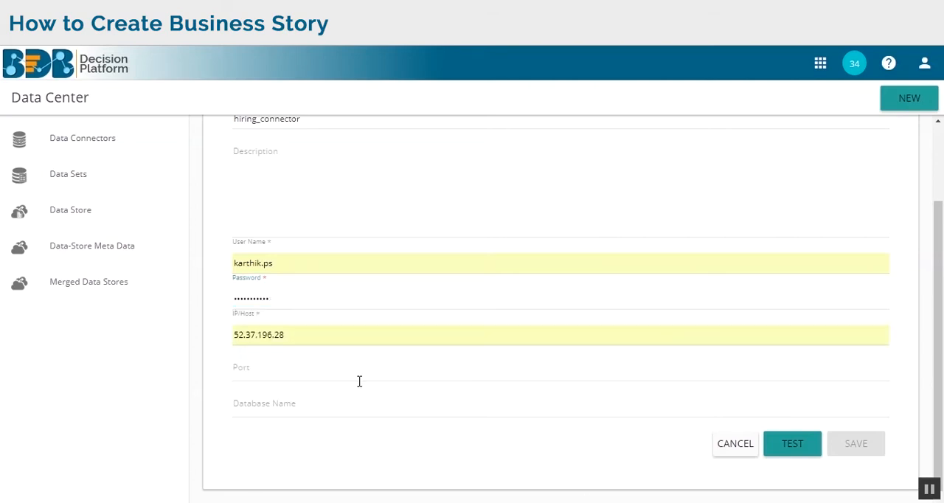
pyautogui.click(267, 374)
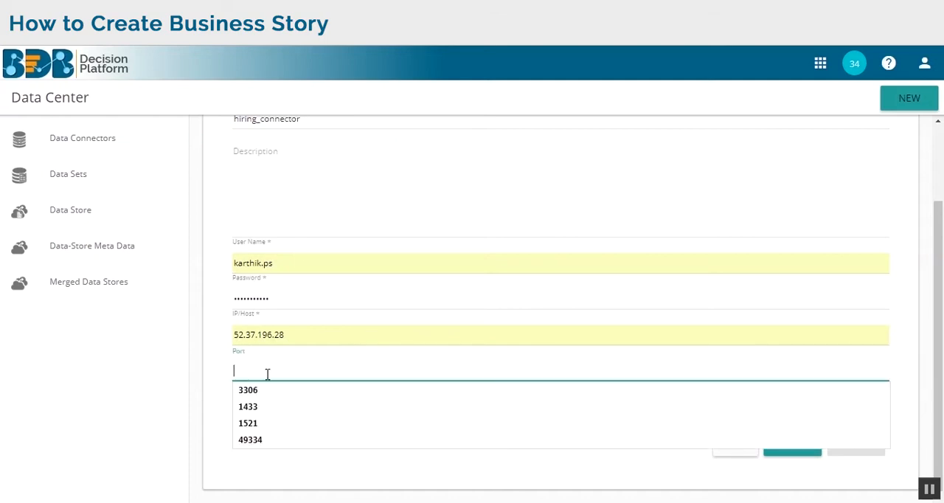
pyautogui.write('3306')
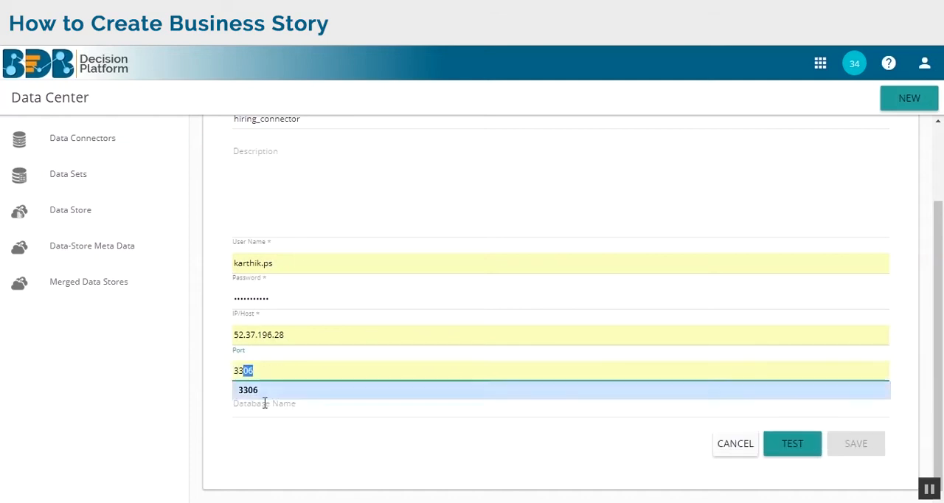
pyautogui.click(283, 389)
pyautogui.click(281, 410)
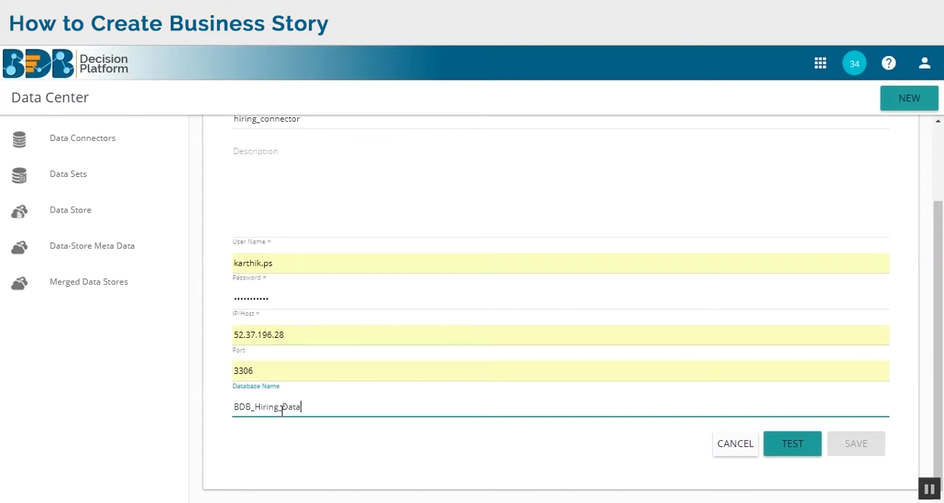
pyautogui.click(794, 443)
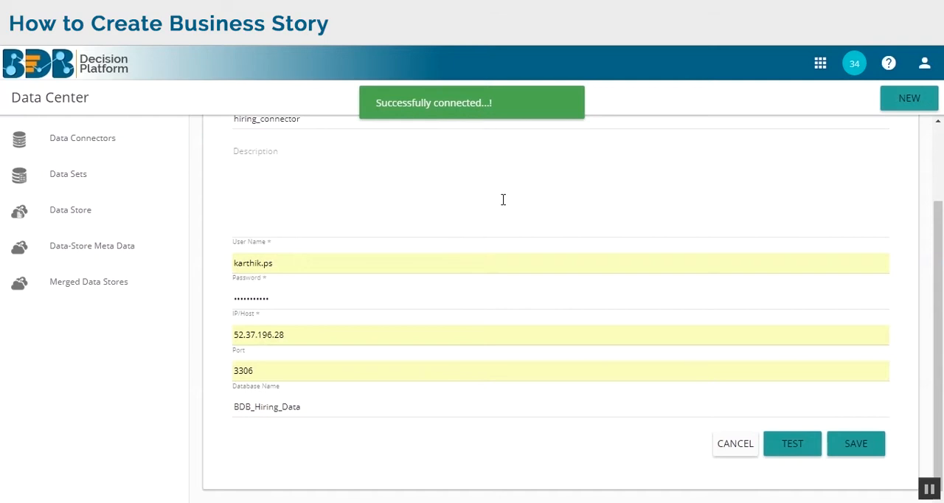
pyautogui.click(839, 443)
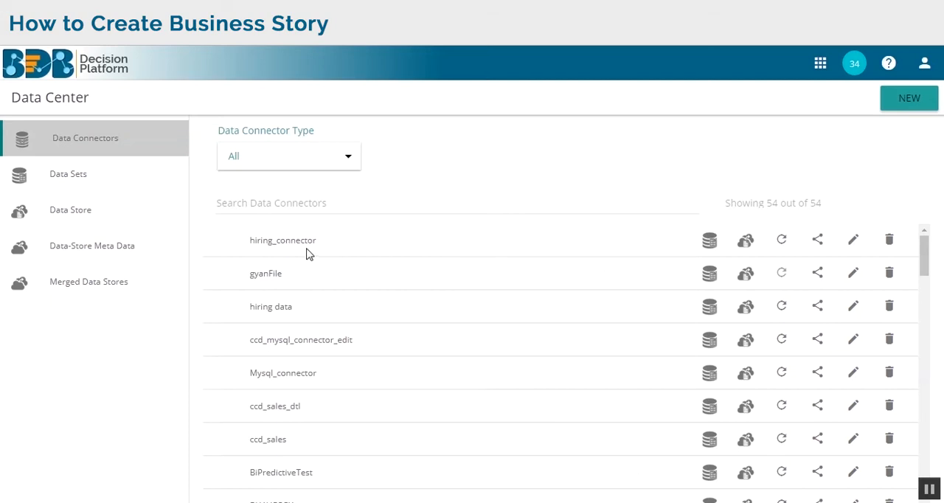
# - Start a data store on hiring_connector and paste the query selecting the columns name through monthly_salary from hiring_data
pyautogui.click(747, 244)
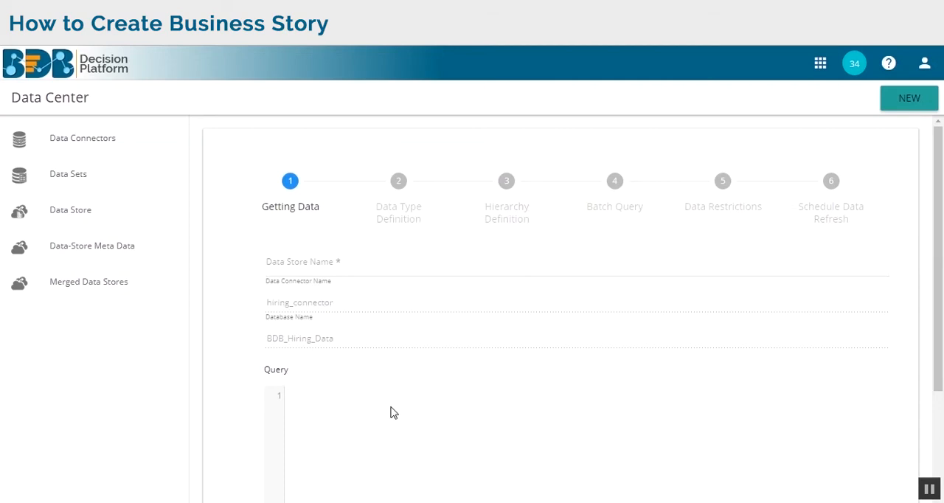
pyautogui.write('select name,gender,source,designation,team,previous_organisation,skills,expected_joining_date,joining_status,current_status, experience,previous_ctc,offered_ctc,monthly_salary from hiring_data')
pyautogui.scroll(-2, 527, 438)
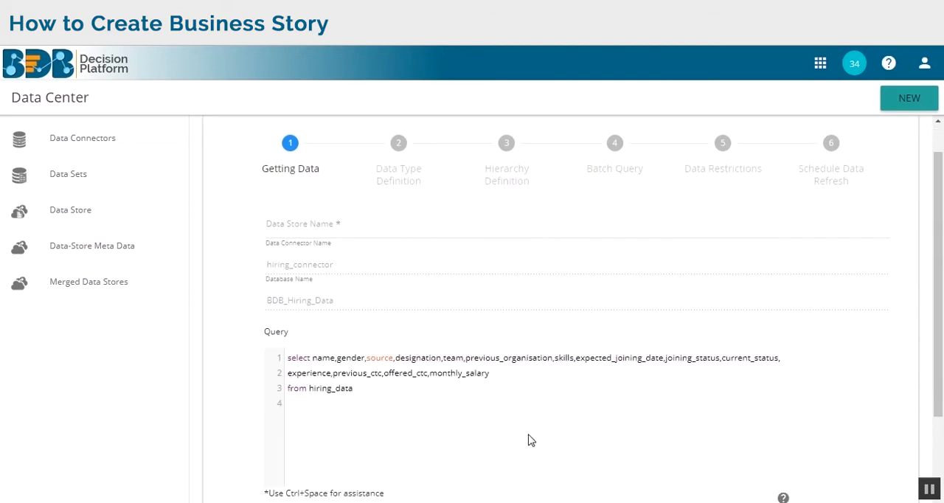
pyautogui.scroll(3, 543, 411)
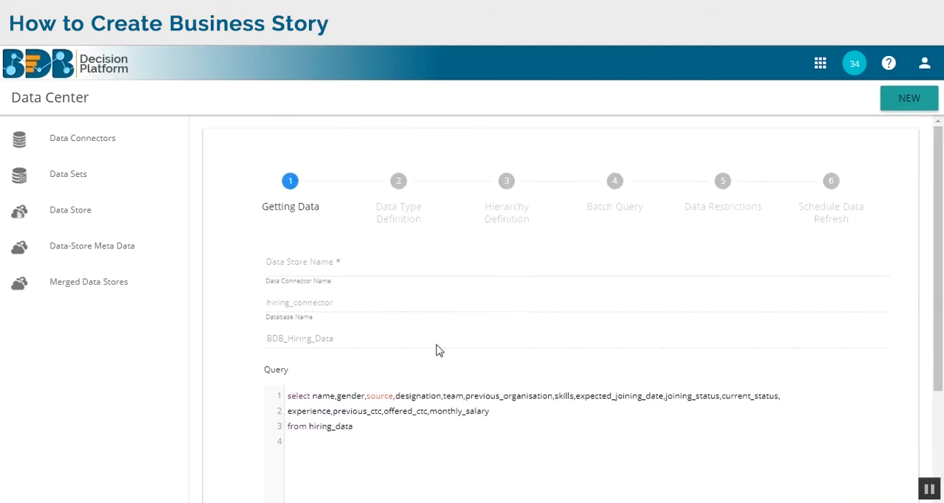
# - Name the data store hiring_detail and continue to the data type definition
pyautogui.click(379, 269)
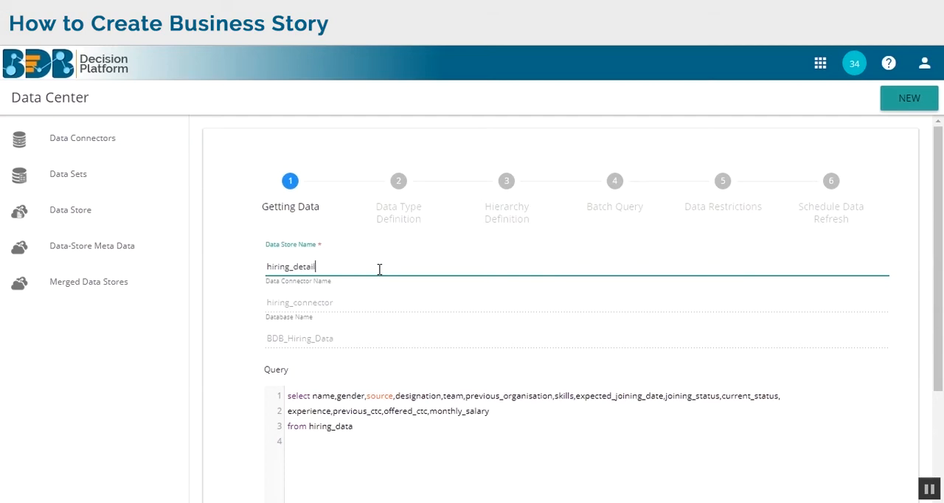
pyautogui.scroll(-2, 610, 310)
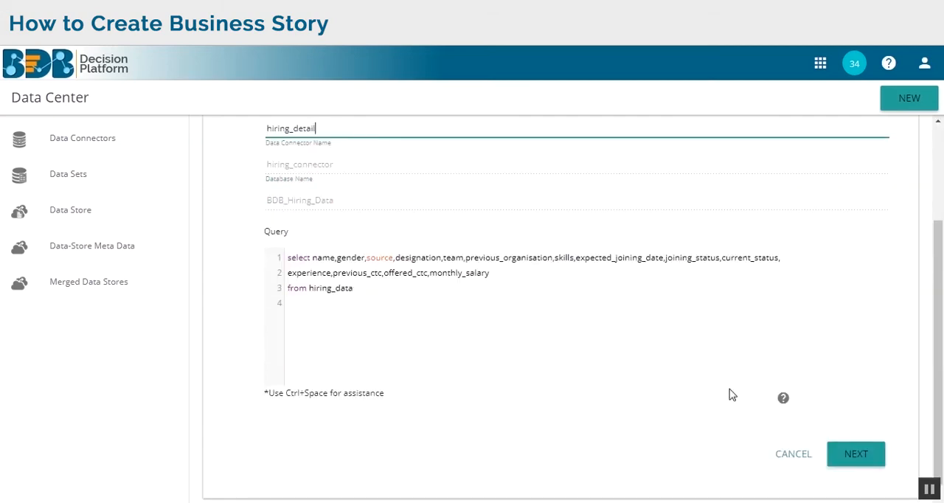
pyautogui.click(844, 459)
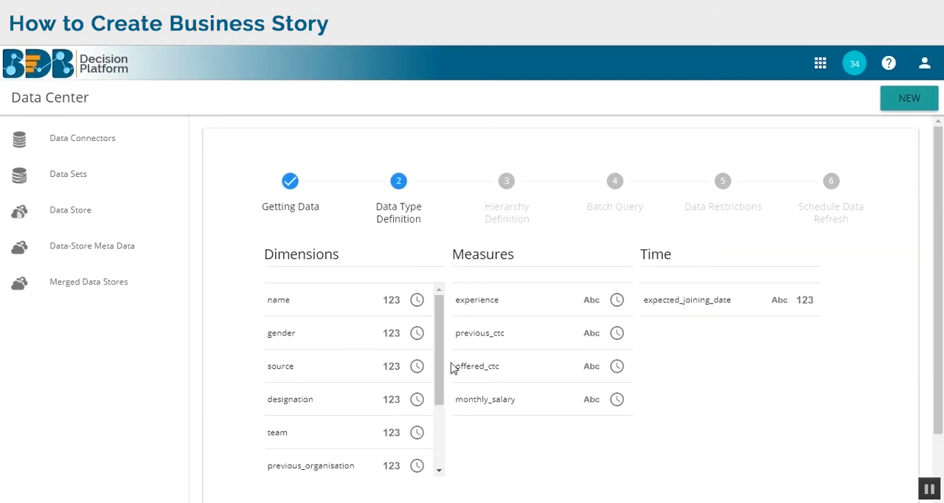
# - Review the fields assigned as dimensions, measures and time, and accept the data type definition as it is
pyautogui.scroll(-1, 546, 340)
pyautogui.scroll(-2, 390, 308)
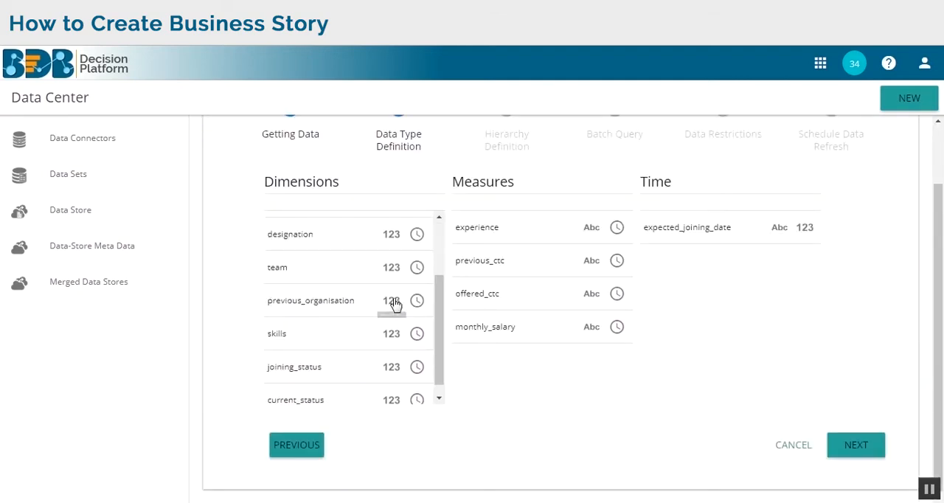
pyautogui.scroll(2, 397, 304)
pyautogui.scroll(1, 395, 303)
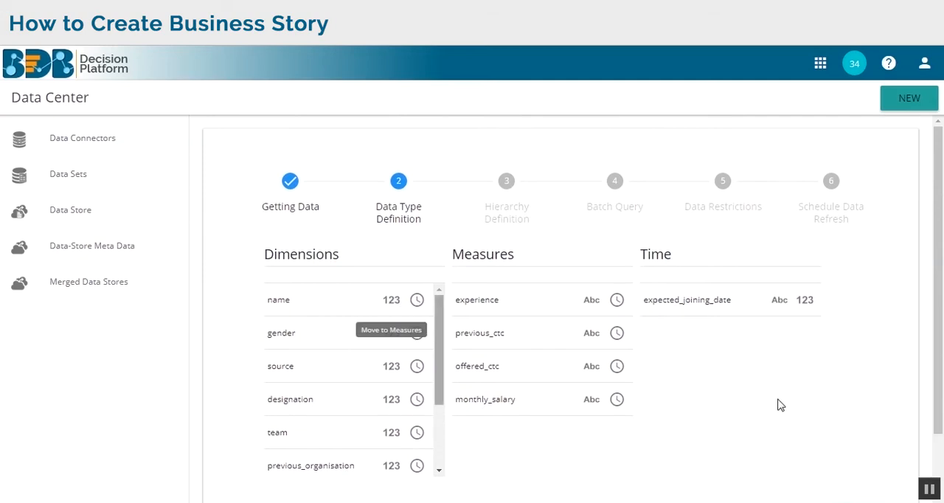
pyautogui.scroll(-1, 804, 424)
pyautogui.click(857, 445)
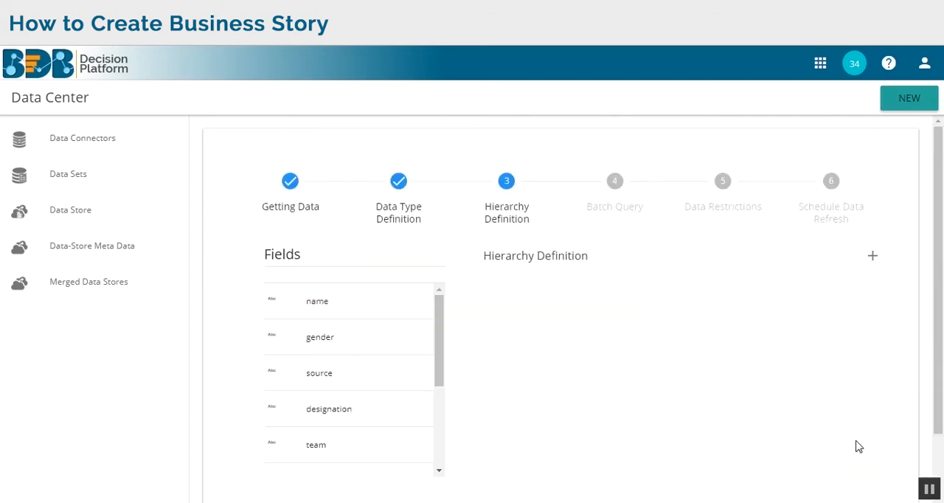
# - Proceed to the data refresh scheduling without defining any hierarchy, batch query or data restriction
pyautogui.scroll(-1, 767, 417)
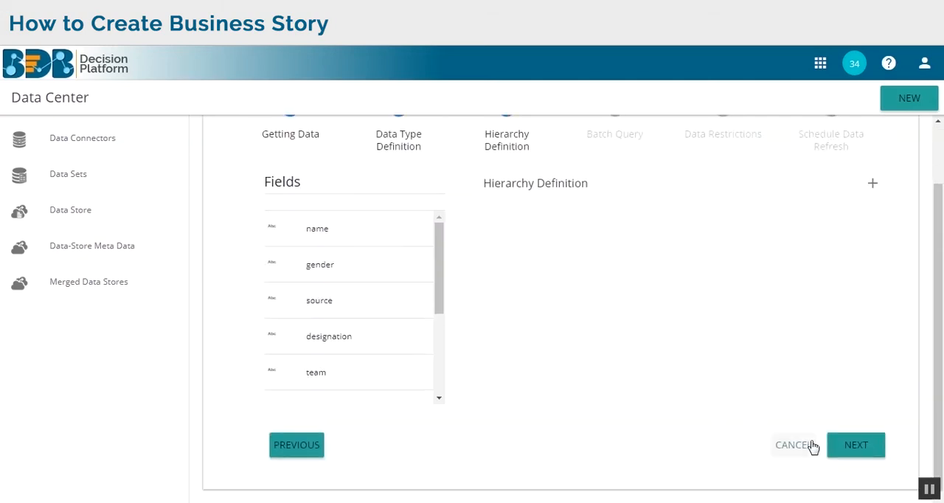
pyautogui.click(857, 446)
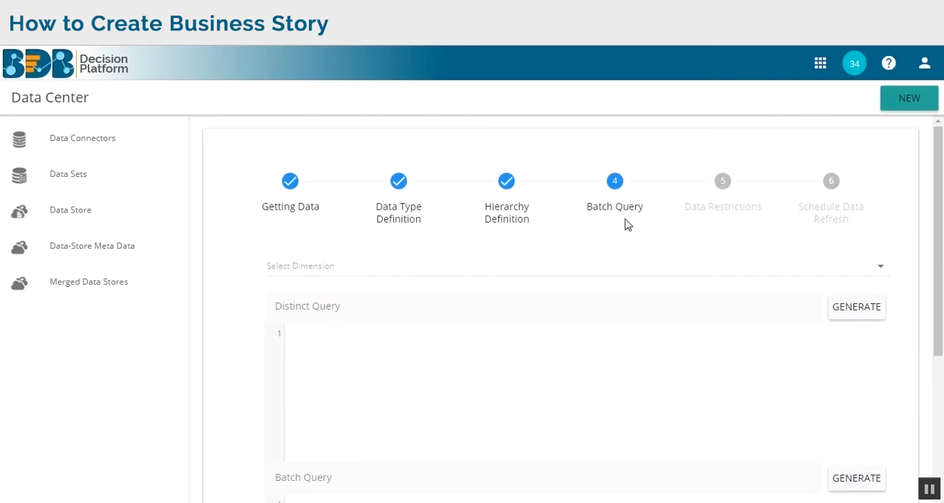
pyautogui.scroll(-3, 811, 419)
pyautogui.click(851, 449)
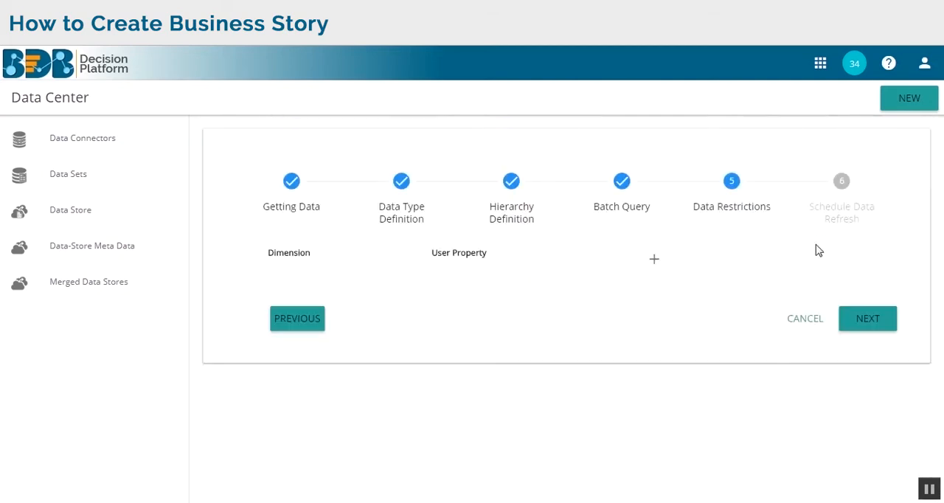
pyautogui.click(872, 326)
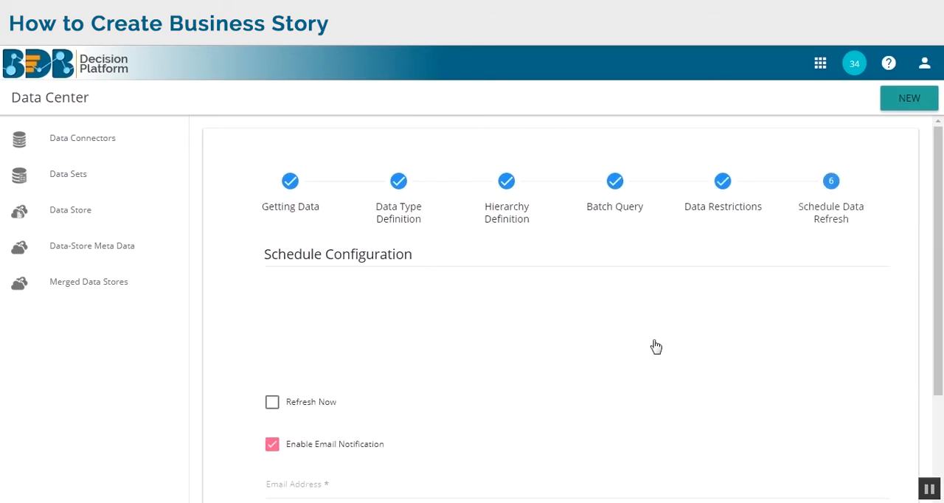
# - Turn on immediate refresh, enter the notification e-mail address and enable NLP for the data store
pyautogui.scroll(-3, 476, 369)
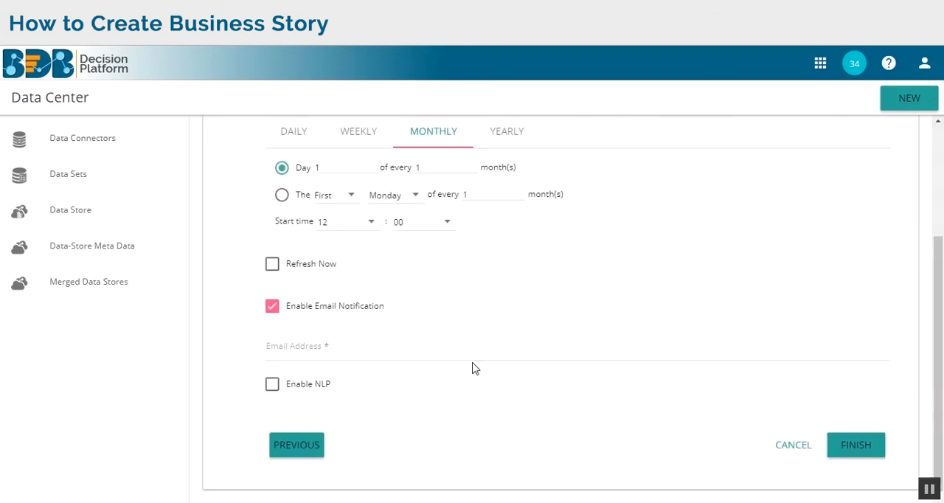
pyautogui.click(271, 264)
pyautogui.click(304, 348)
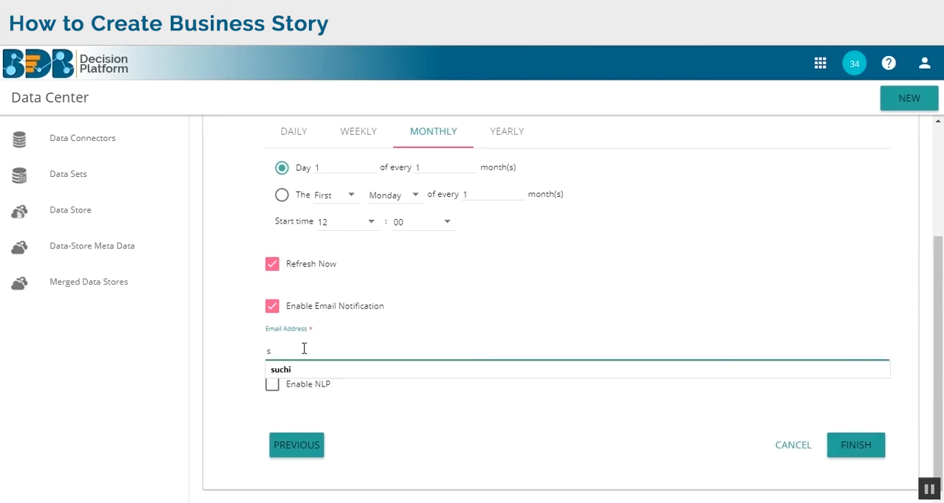
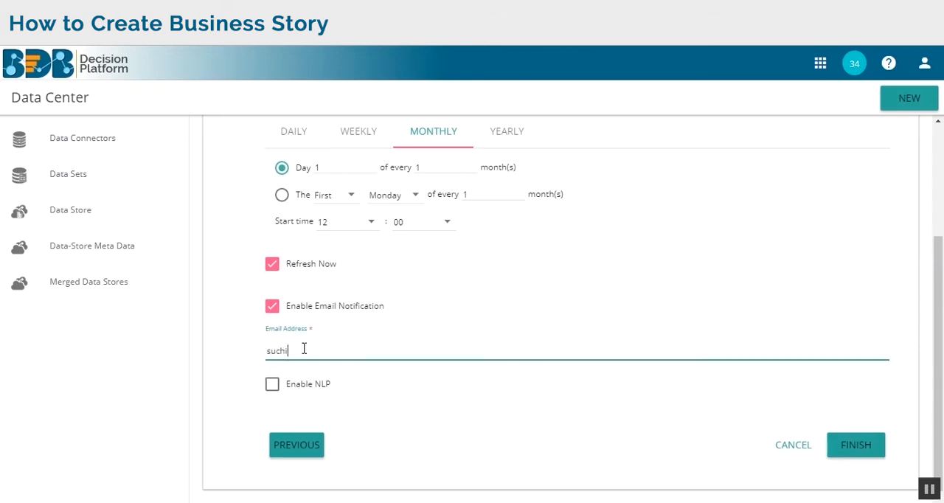
pyautogui.click(272, 384)
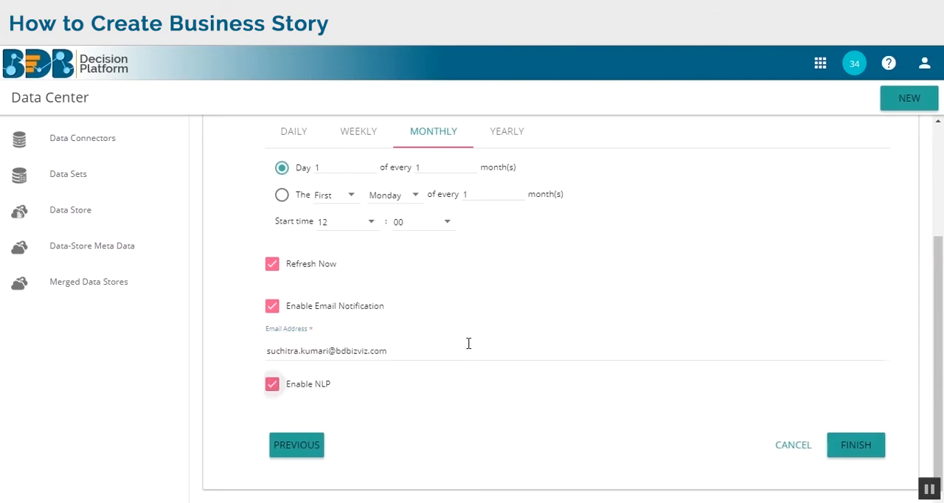
# - Look through the daily, weekly and yearly schedule options, keep the monthly refresh, and finish the data store
pyautogui.scroll(3, 472, 341)
pyautogui.click(297, 278)
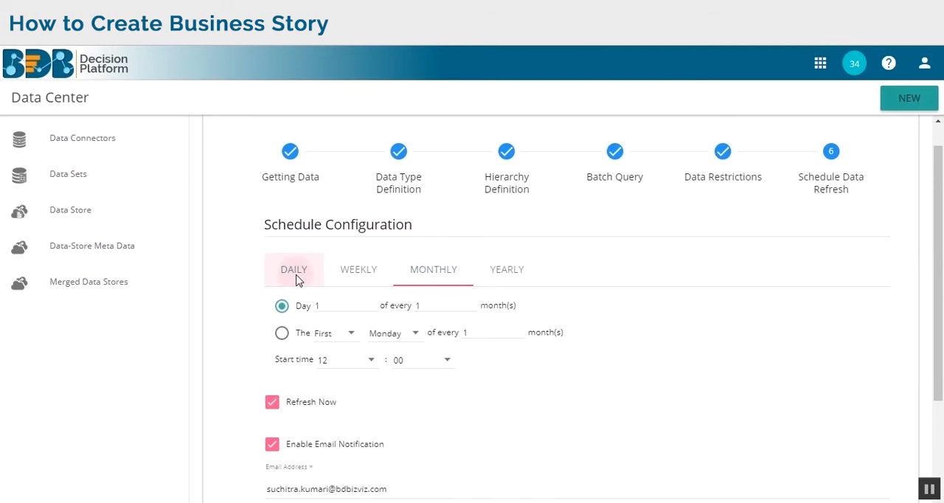
pyautogui.click(350, 279)
pyautogui.click(472, 278)
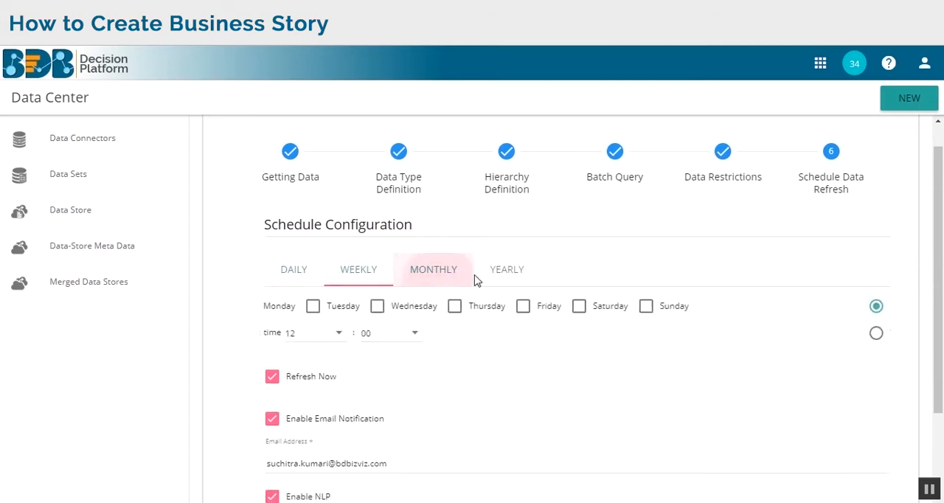
pyautogui.click(502, 277)
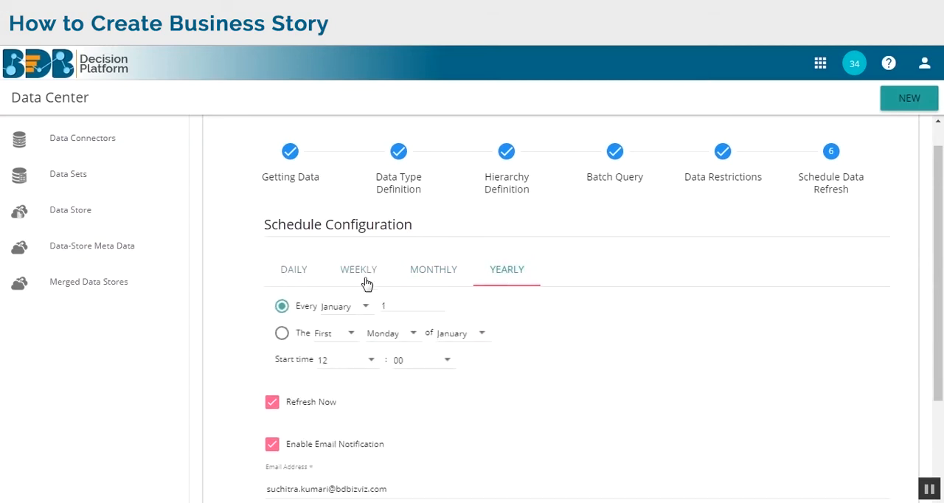
pyautogui.click(412, 280)
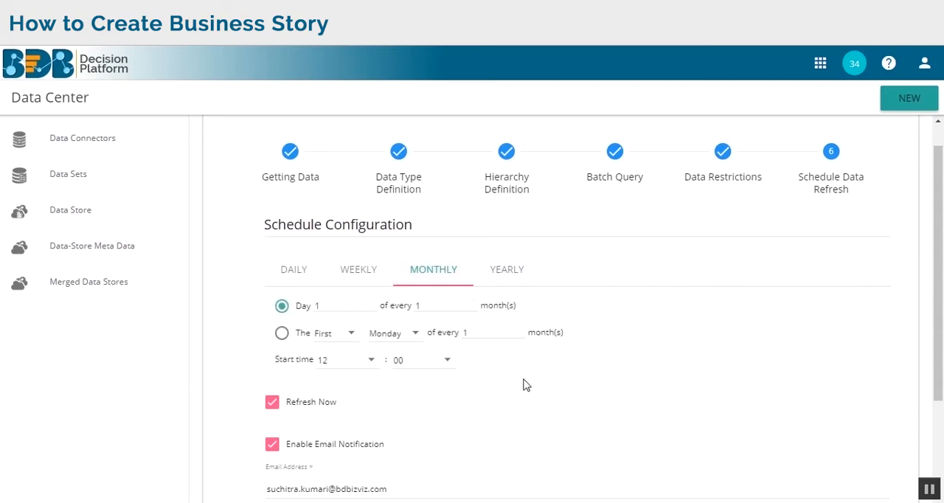
pyautogui.scroll(-3, 560, 377)
pyautogui.click(862, 452)
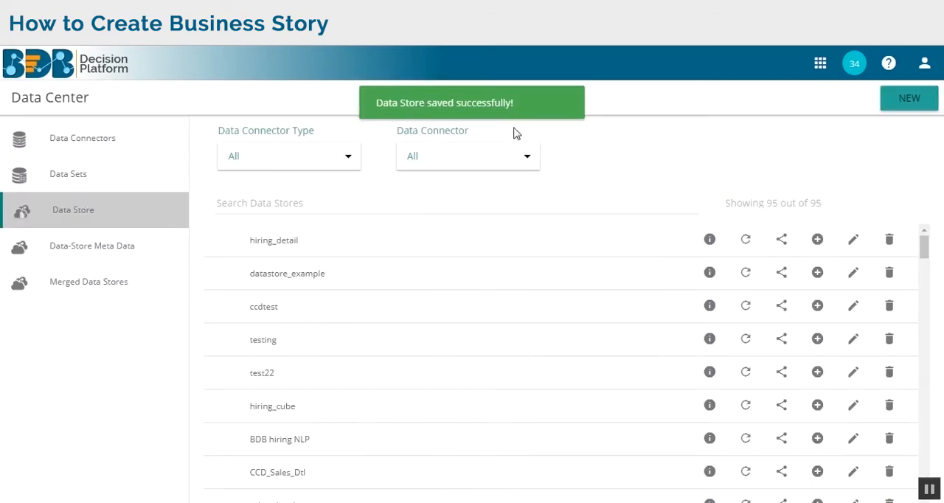
# - Check the hiring_detail data store in the list, its latest schedule status and its refresh notification in the Rackspace mailbox
pyautogui.scroll(-3, 622, 281)
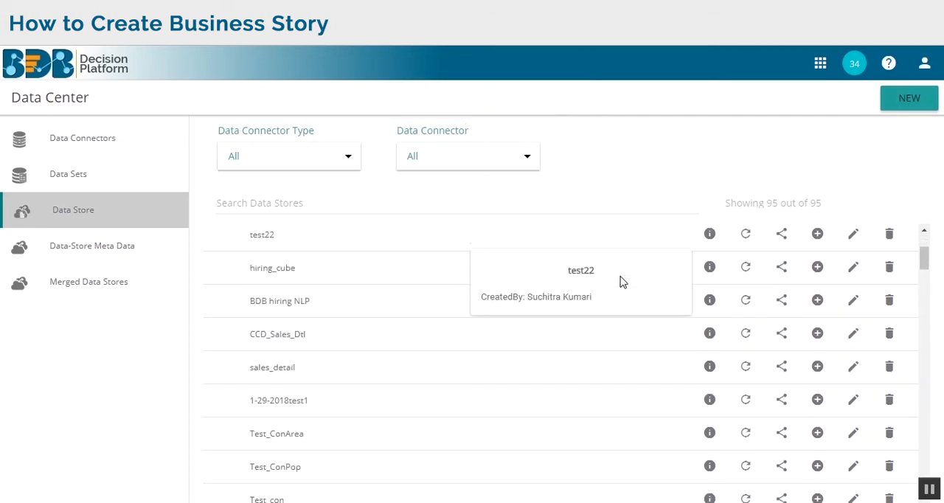
pyautogui.click(924, 232)
pyautogui.click(924, 232)
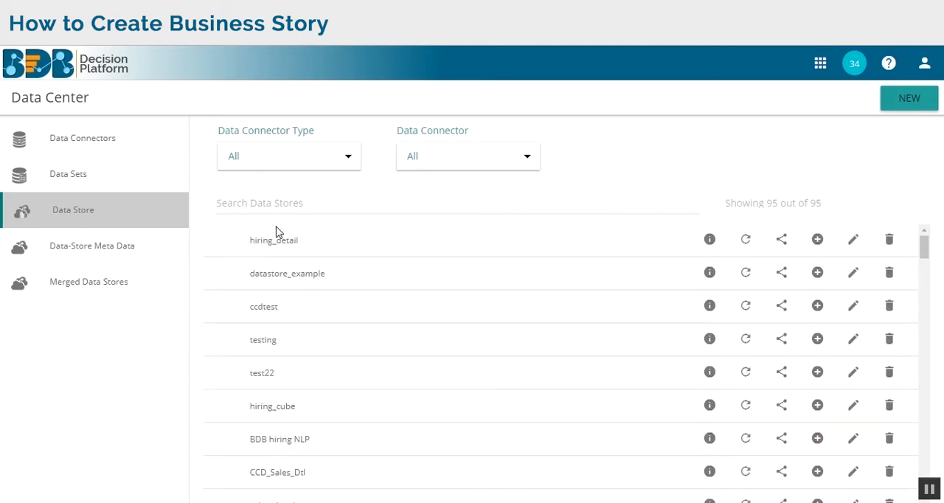
pyautogui.click(710, 244)
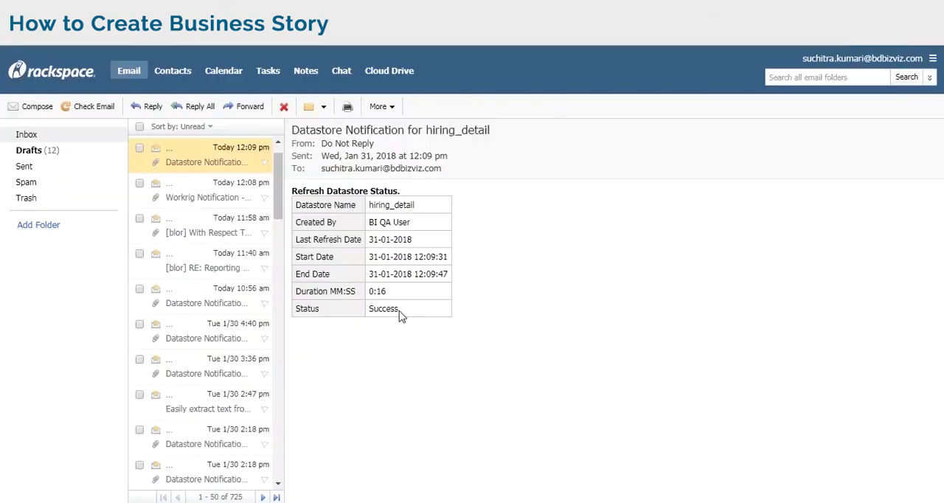
pyautogui.moveTo(399, 312); pyautogui.dragTo(369, 310)
pyautogui.click(414, 327)
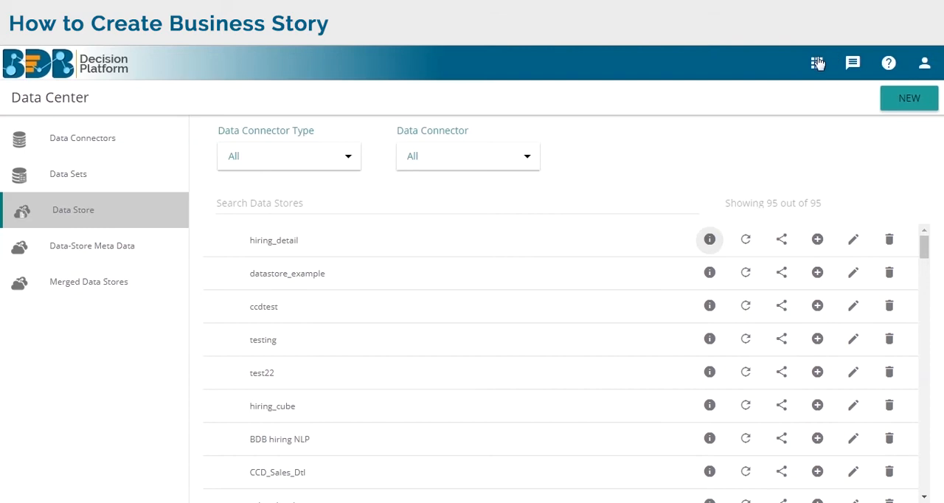
pyautogui.click(712, 242)
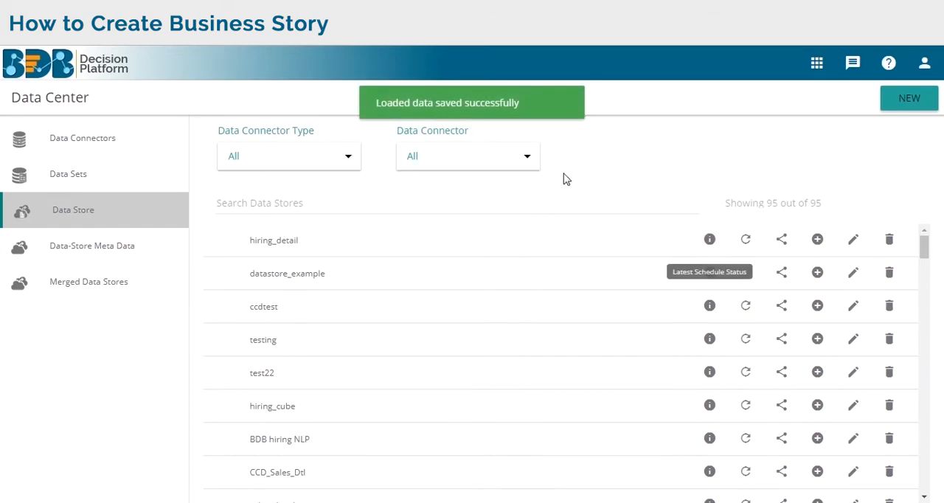
# - Go to the platform's home page and create a story titled hiring_Bstory in My Documents
pyautogui.click(817, 63)
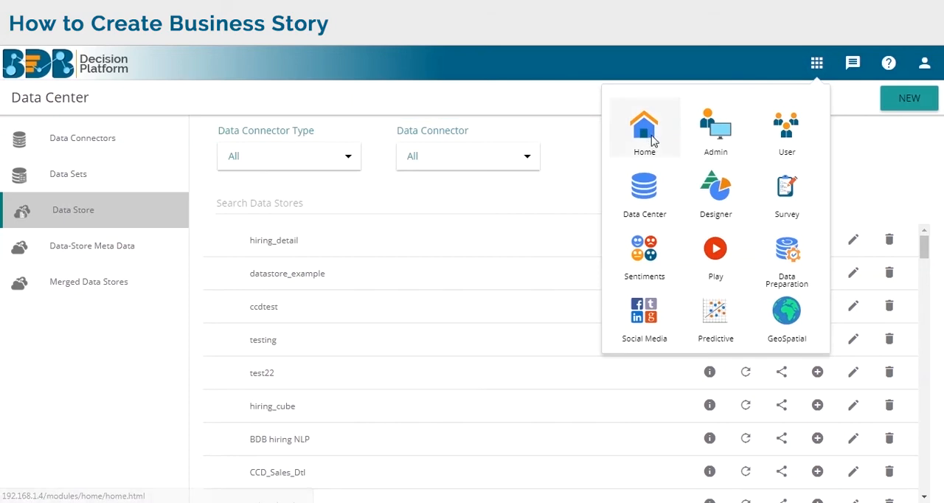
pyautogui.click(653, 142)
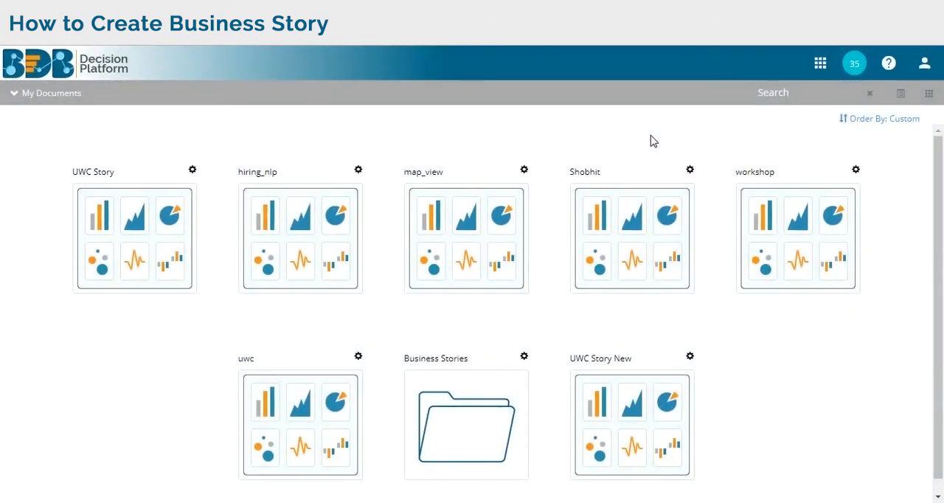
pyautogui.rightClick(109, 335)
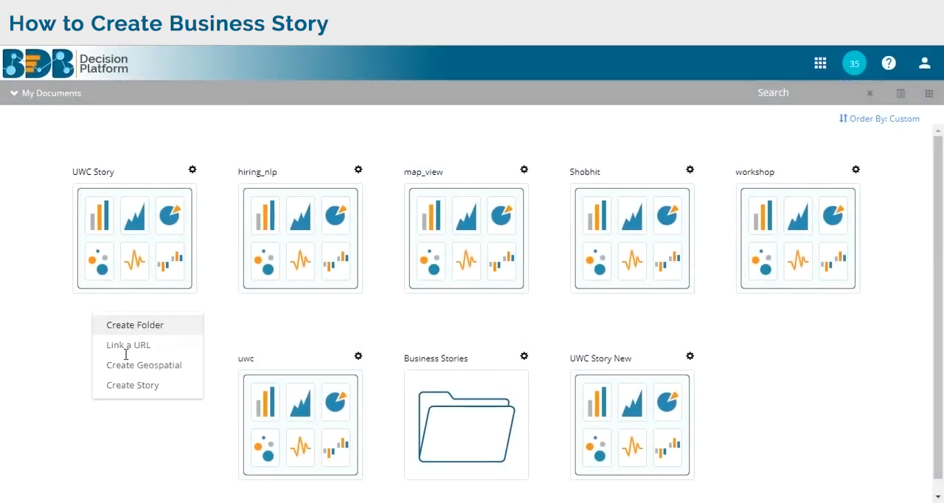
pyautogui.click(140, 386)
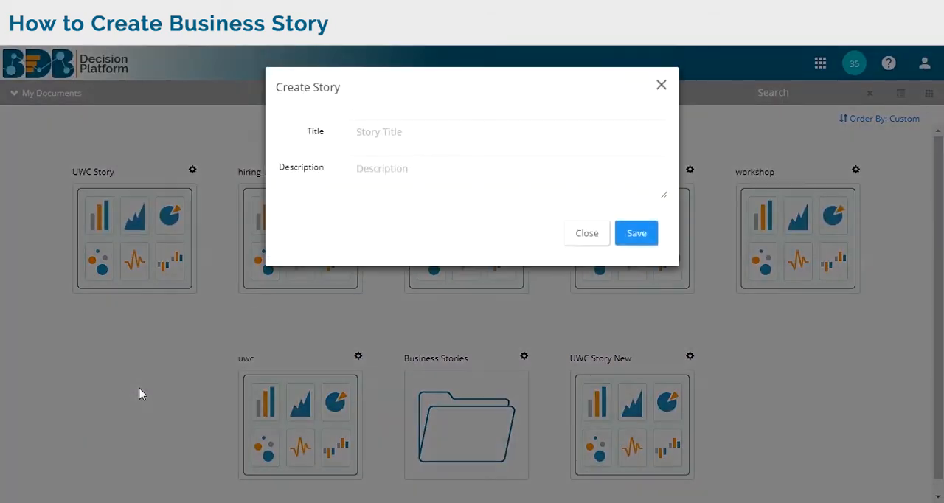
pyautogui.click(422, 133)
pyautogui.write('hirin')
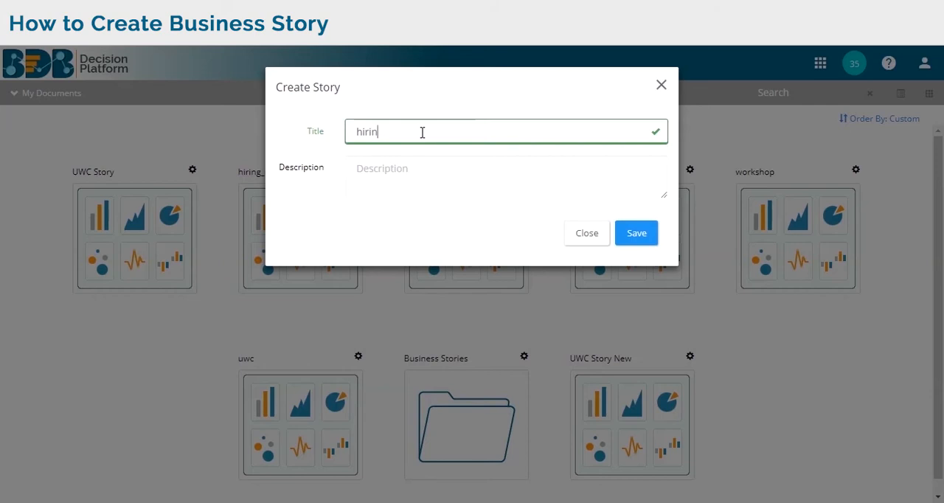
pyautogui.write('g_Bstory')
pyautogui.click(637, 235)
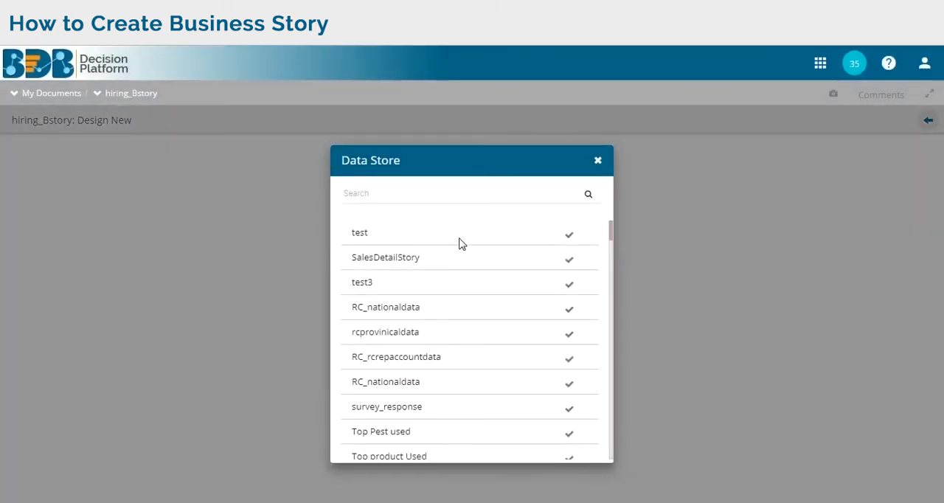
# - Choose hiring_detail as the data store for the new story
pyautogui.scroll(-15, 421, 412)
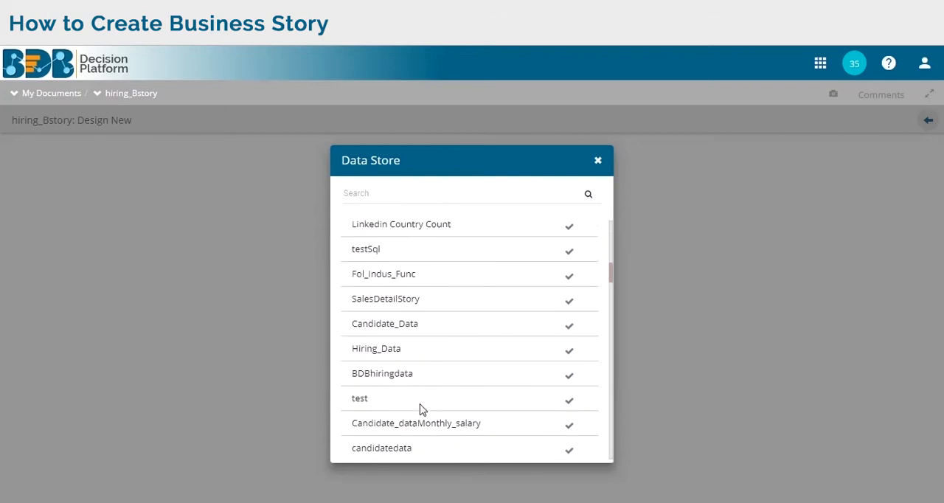
pyautogui.scroll(-10, 424, 402)
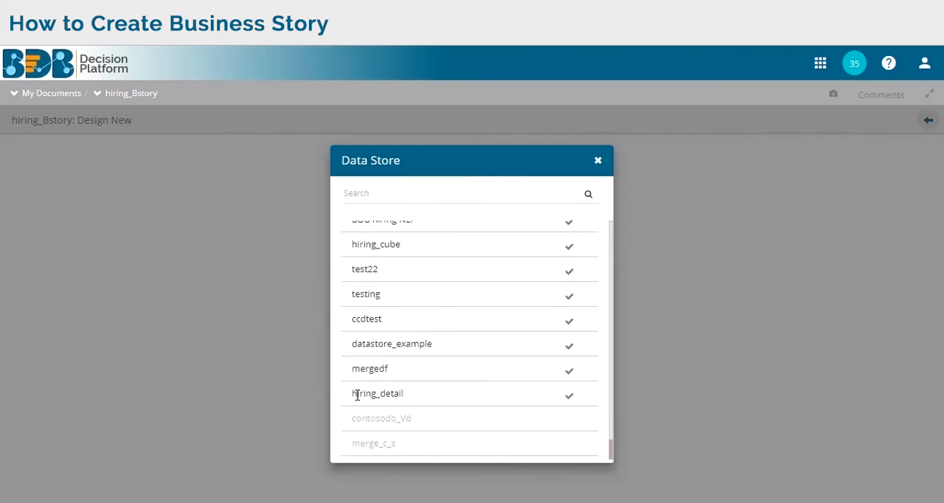
pyautogui.moveTo(404, 394); pyautogui.dragTo(364, 392)
pyautogui.click(354, 395)
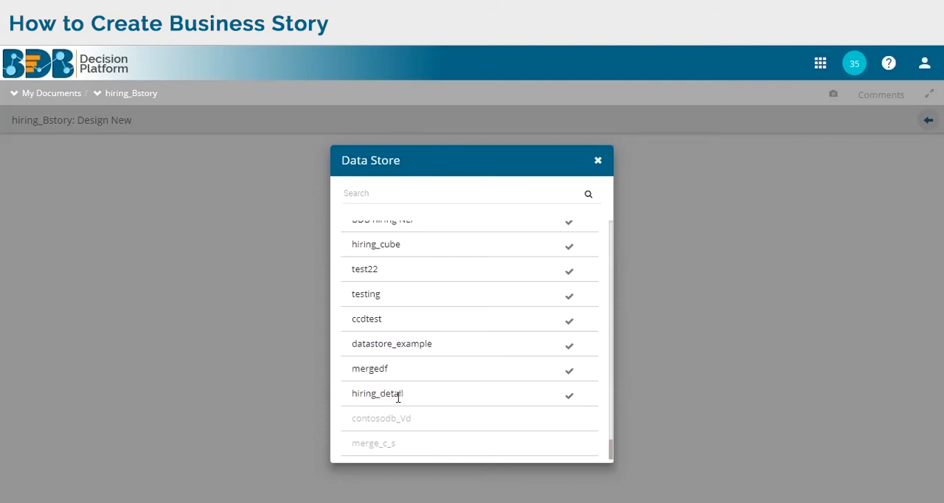
pyautogui.click(569, 399)
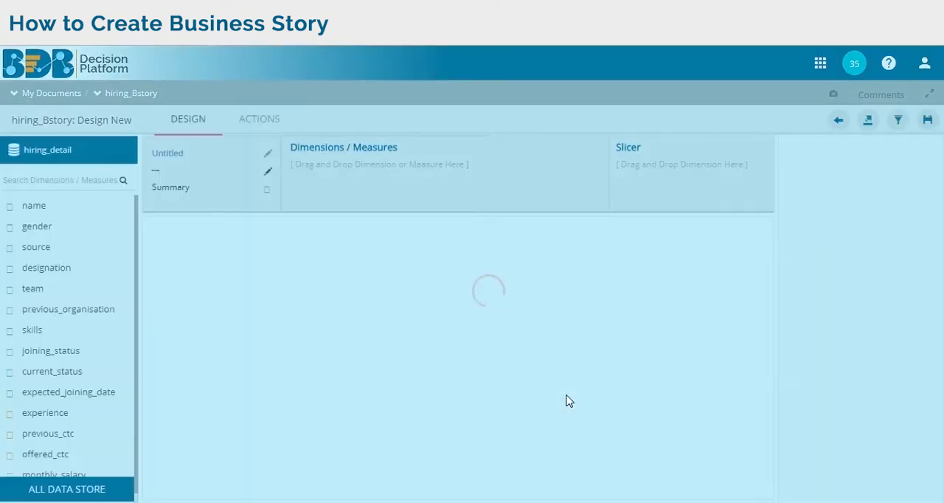
# - Add team as the dimension and offered_ctc as the measure of the chart
pyautogui.scroll(-1, 36, 306)
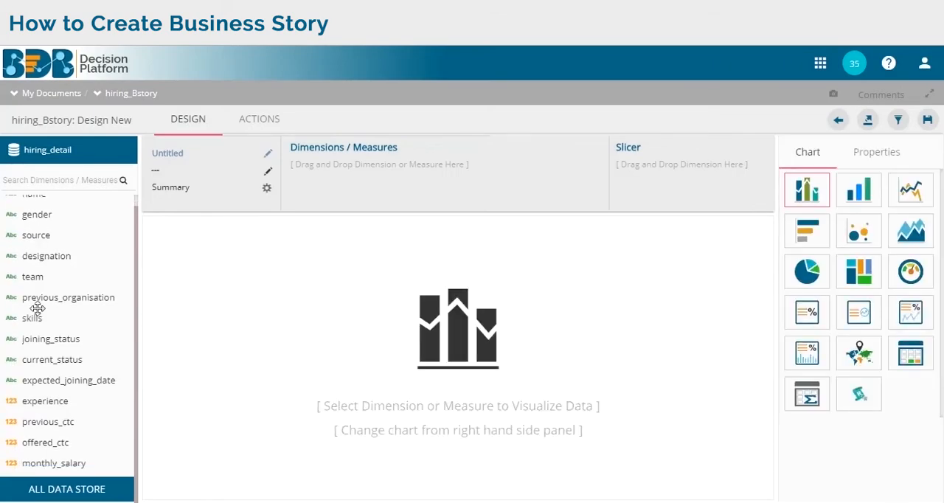
pyautogui.scroll(1, 61, 365)
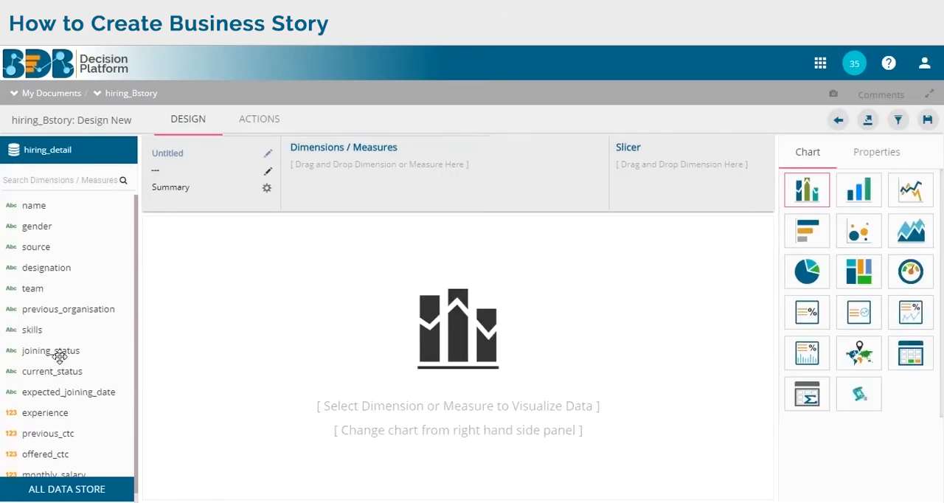
pyautogui.scroll(-1, 67, 343)
pyautogui.moveTo(32, 278); pyautogui.dragTo(394, 183)
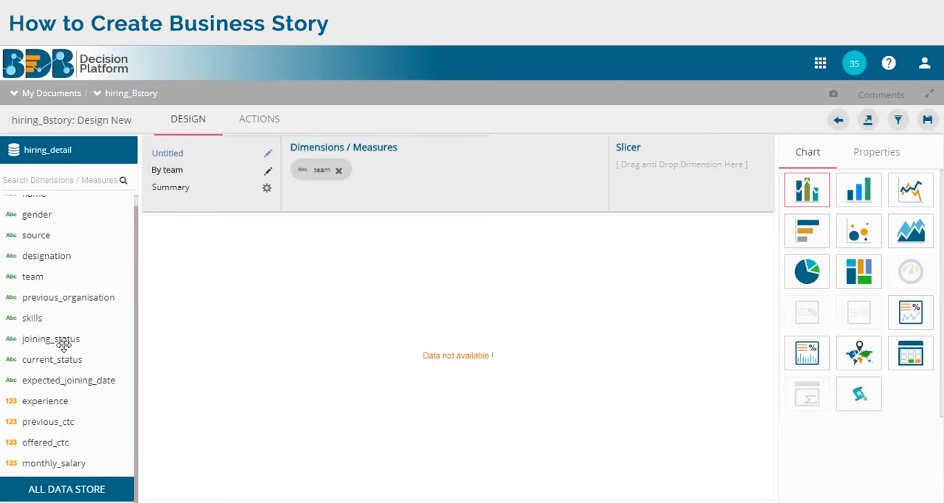
pyautogui.moveTo(45, 442); pyautogui.dragTo(450, 192)
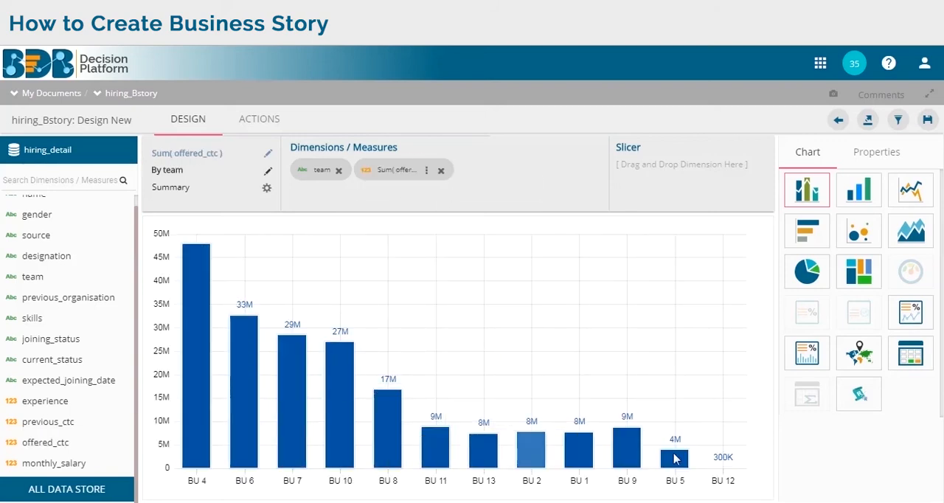
# - Preview the data as column stack, line, bar, bubble, area, pie, tree map and table views, ending on the mixed chart
pyautogui.click(854, 199)
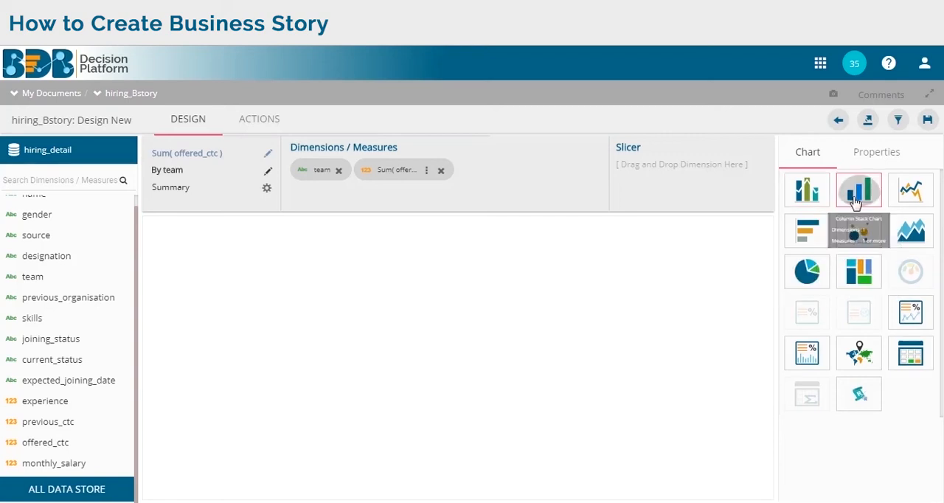
pyautogui.click(907, 197)
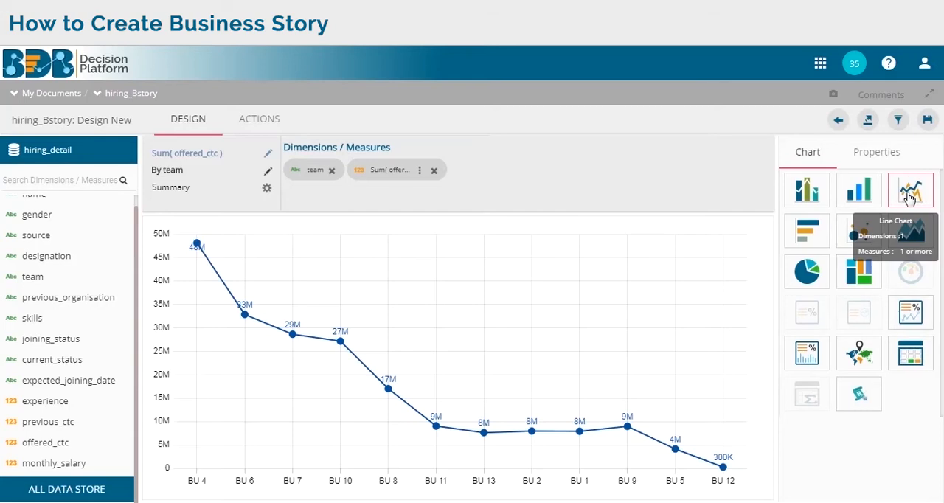
pyautogui.click(802, 238)
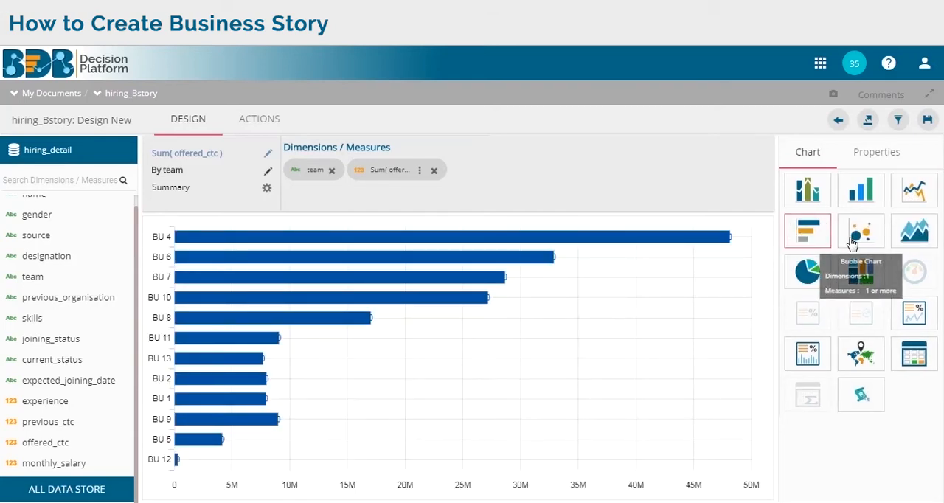
pyautogui.click(853, 242)
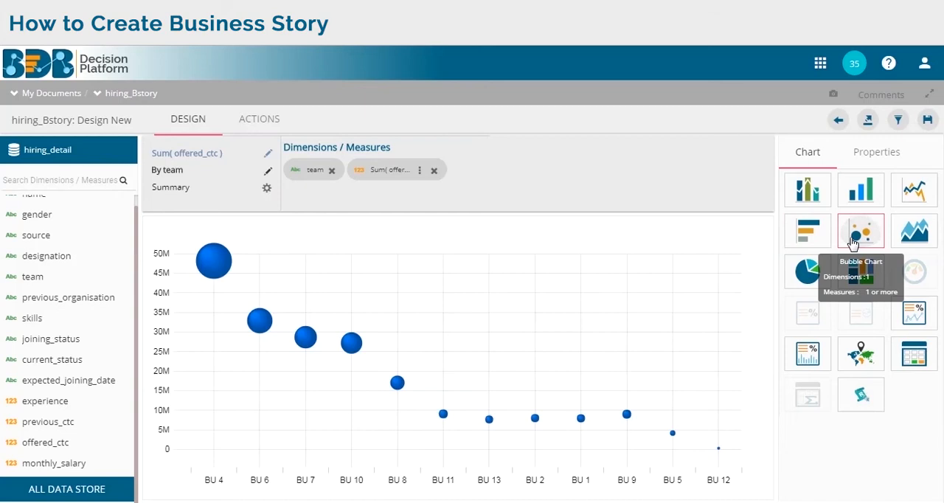
pyautogui.click(914, 236)
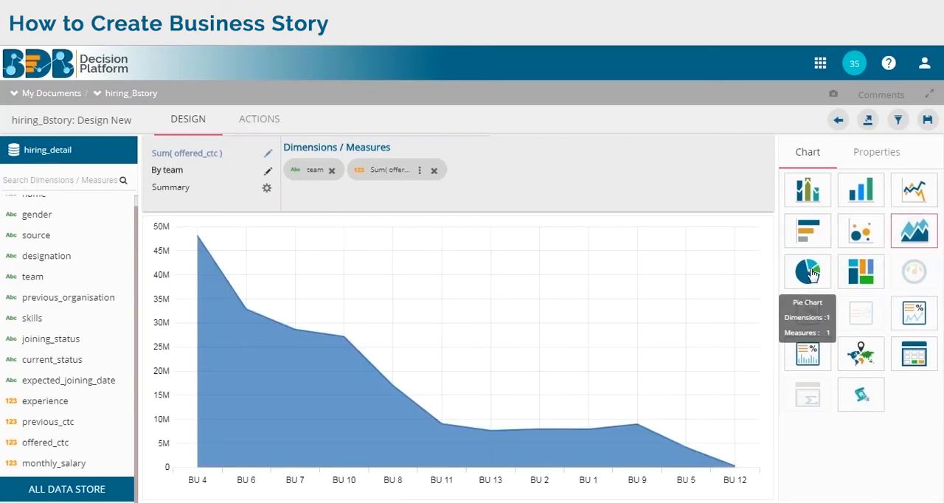
pyautogui.click(809, 272)
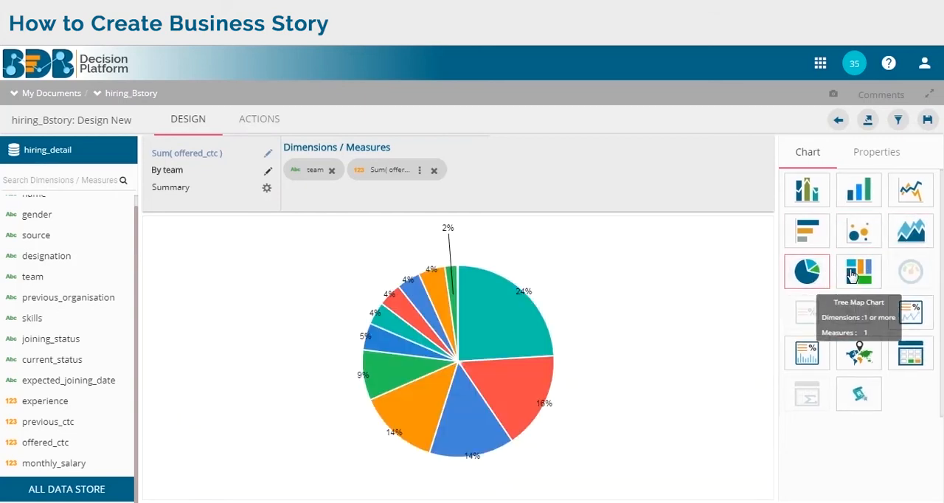
pyautogui.click(855, 275)
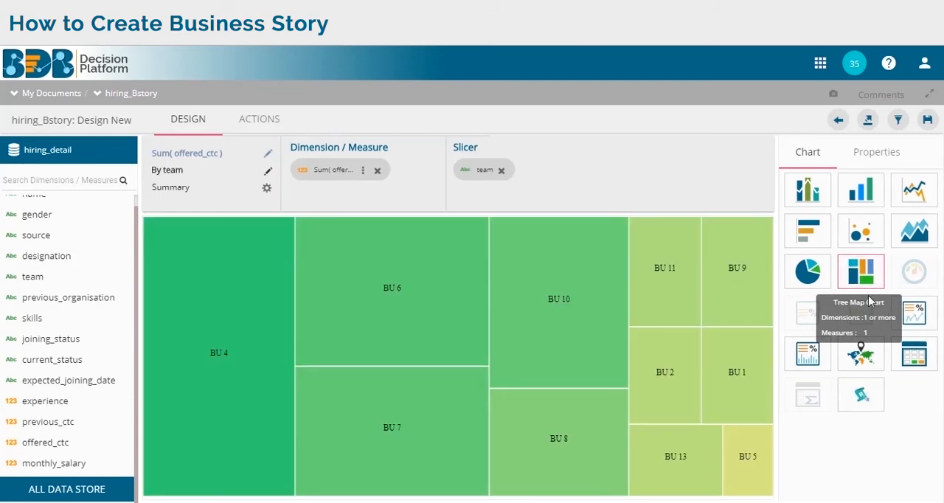
pyautogui.click(915, 358)
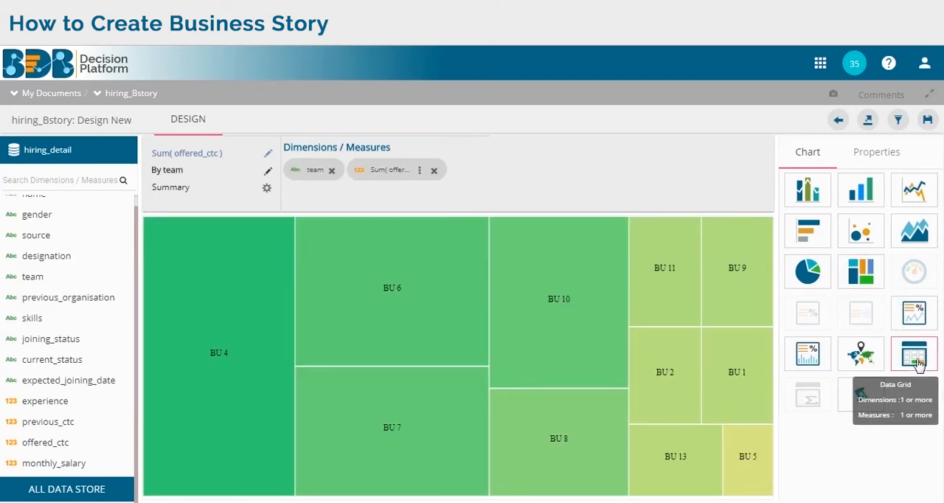
pyautogui.click(807, 192)
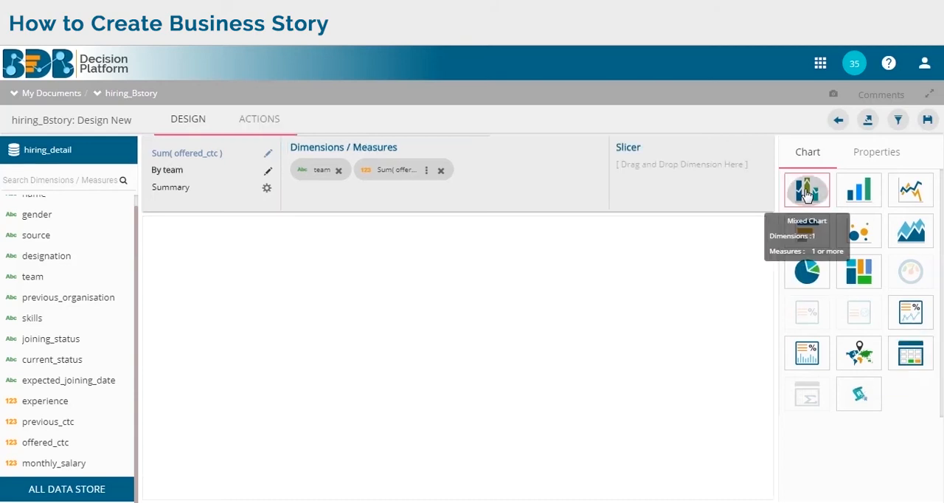
# - Look through the mixed chart's property settings and return to the chart type selection
pyautogui.click(890, 152)
pyautogui.scroll(-3, 843, 262)
pyautogui.scroll(4, 843, 262)
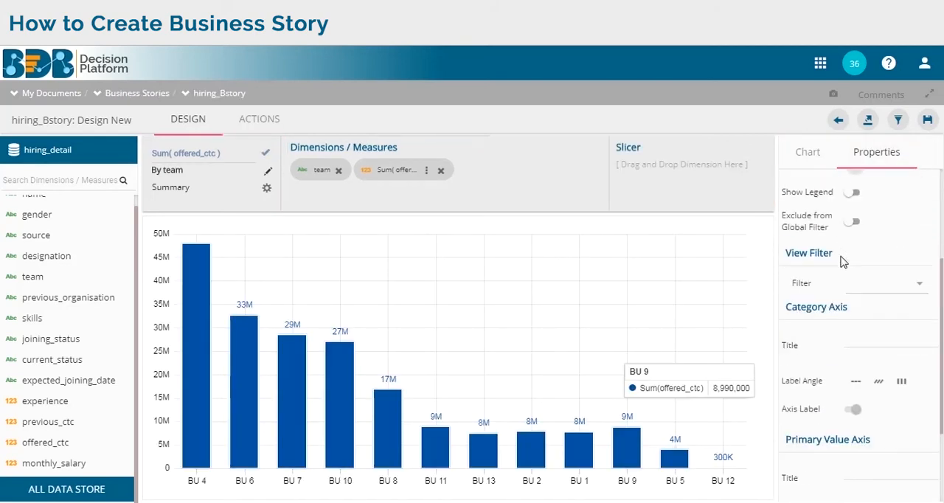
pyautogui.click(809, 155)
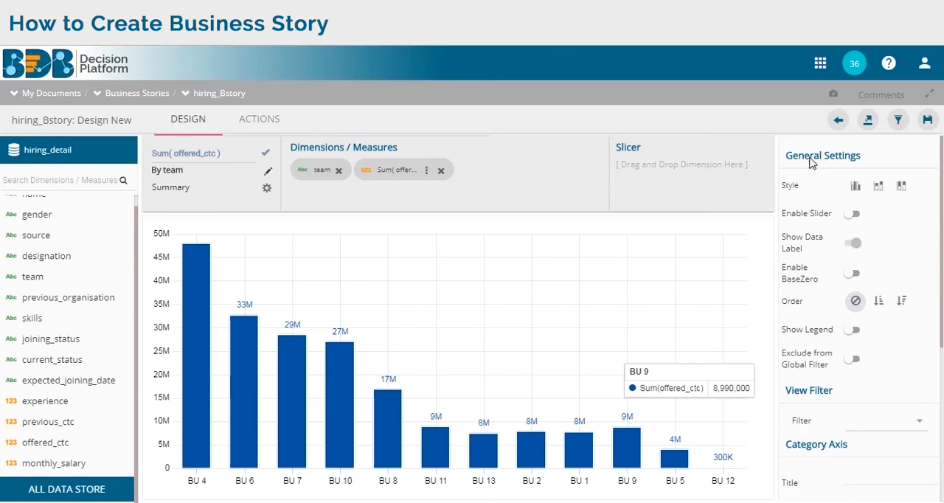
# - Set the aggregation of the offered_ctc series to Mean and apply it
pyautogui.click(427, 171)
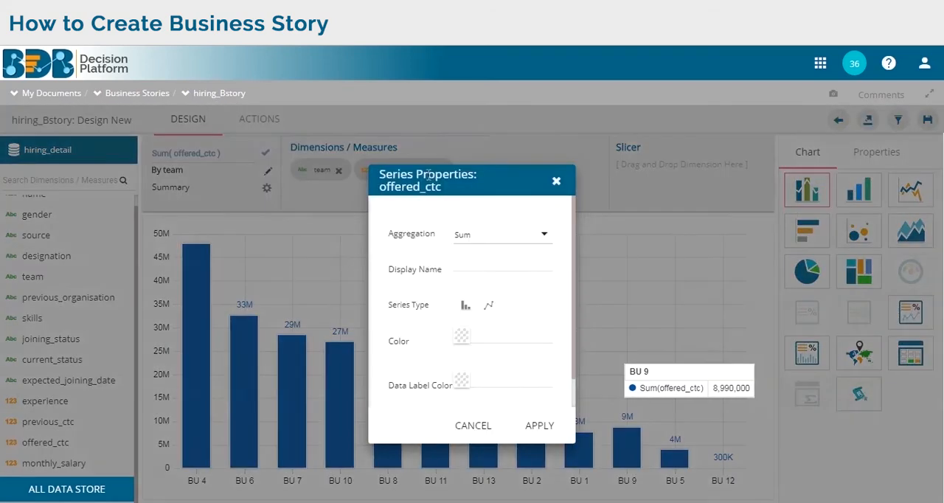
pyautogui.click(512, 246)
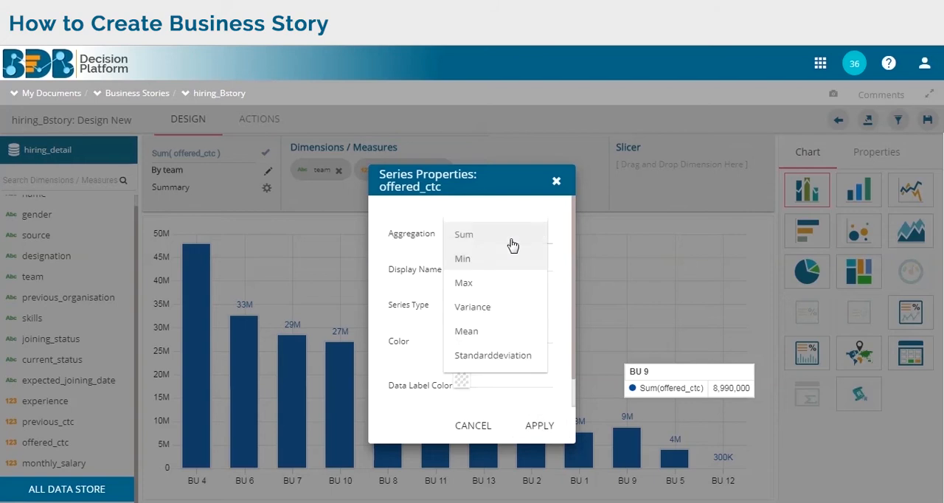
pyautogui.click(491, 332)
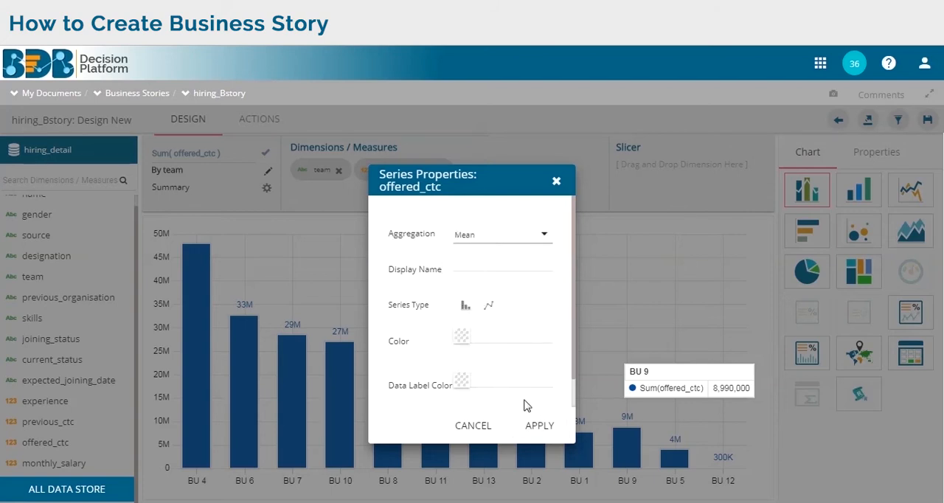
pyautogui.click(539, 428)
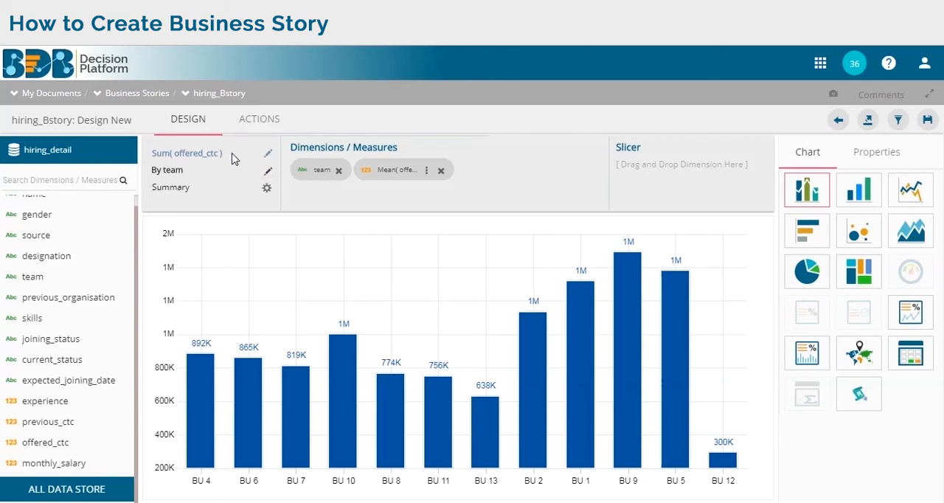
# - Retitle the chart "Average offred ctc" and save the view to the story
pyautogui.click(267, 153)
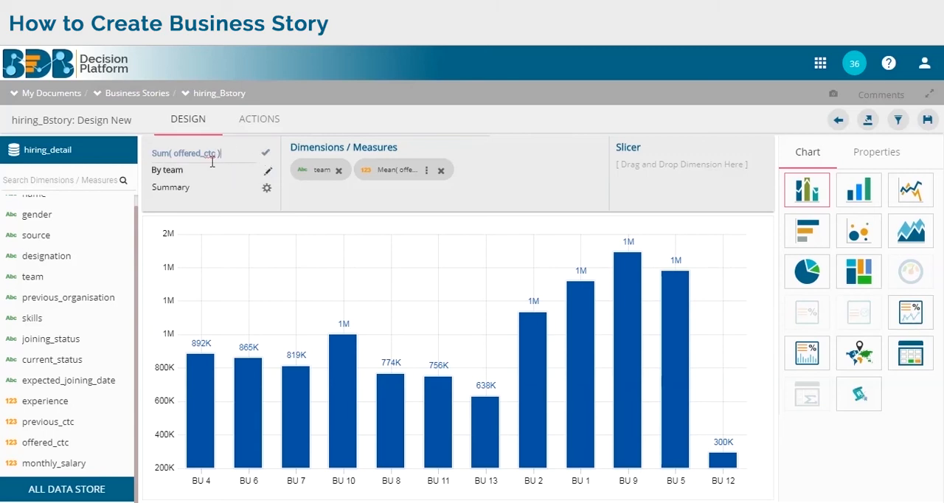
pyautogui.press('BackSpace')
pyautogui.press('BackSpace')
pyautogui.press('BackSpace')
pyautogui.press('BackSpace')
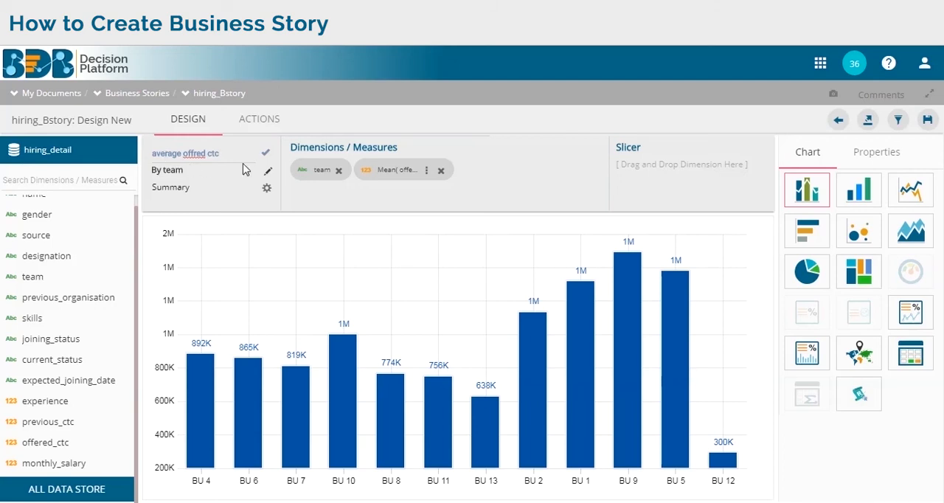
pyautogui.click(159, 160)
pyautogui.press('BackSpace')
pyautogui.write('A')
pyautogui.click(266, 153)
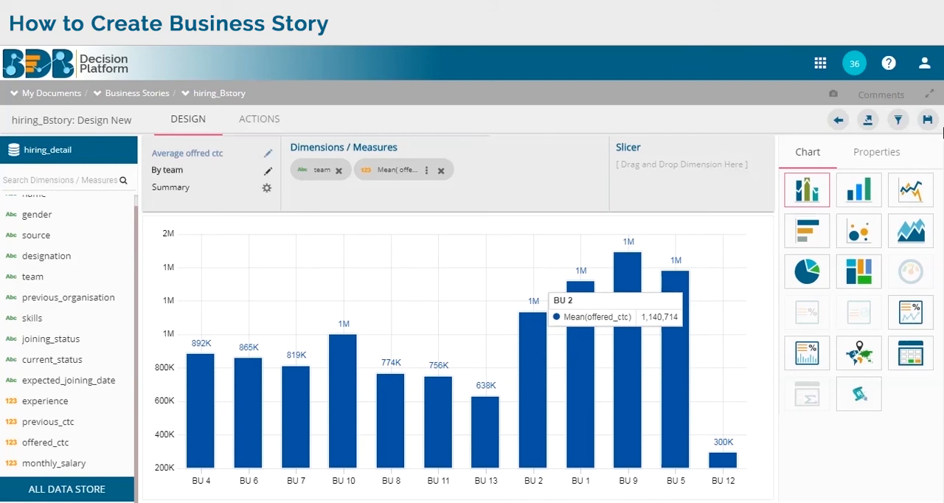
pyautogui.click(931, 127)
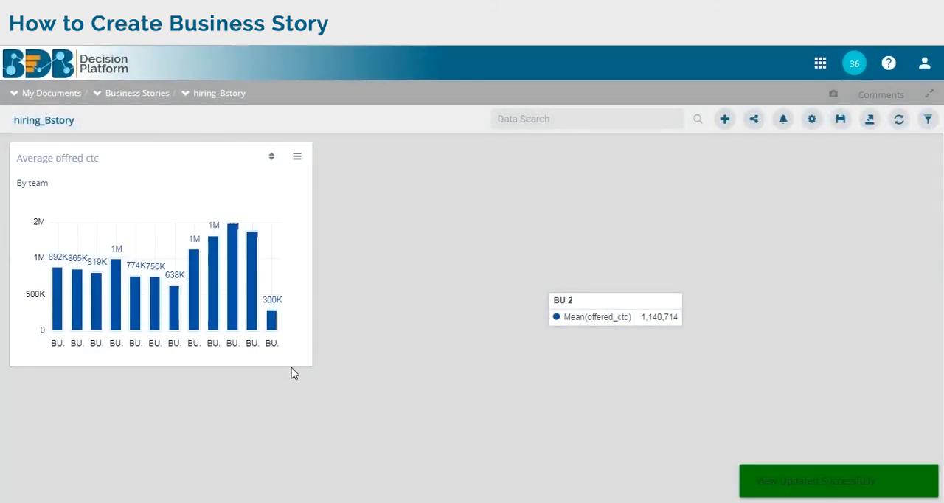
# - Widen the Average offred ctc chart tile so every team label fits in full, and save the story
pyautogui.moveTo(330, 367); pyautogui.dragTo(421, 356)
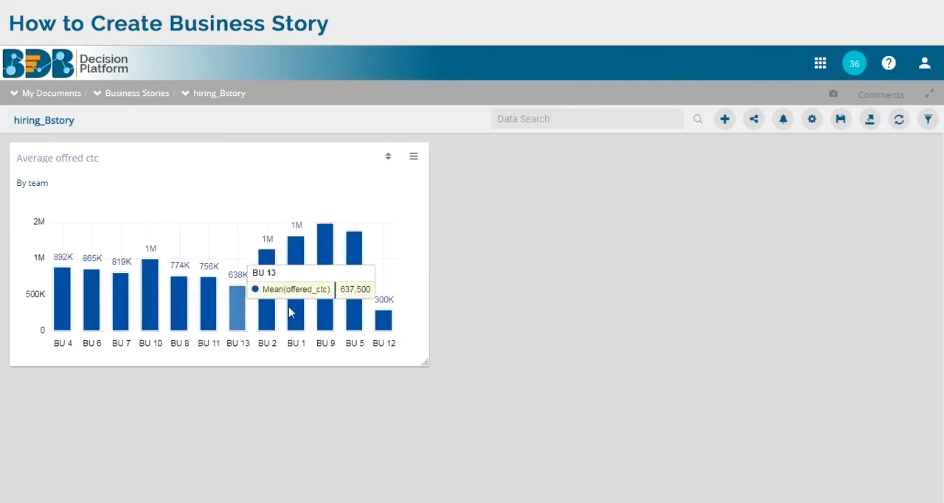
pyautogui.click(841, 119)
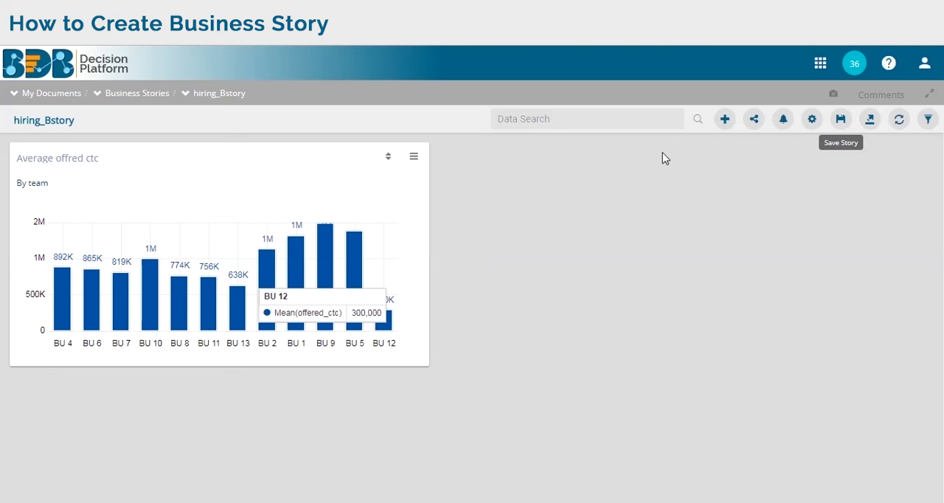
# - Return to the Business Stories list and look through it for the saved hiring_Bstory
pyautogui.click(137, 95)
pyautogui.scroll(-4, 539, 337)
pyautogui.scroll(-9, 539, 337)
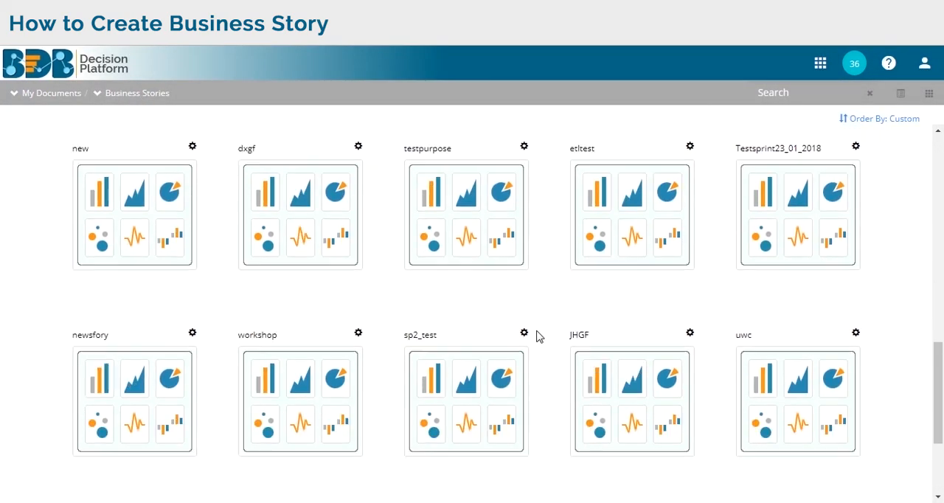